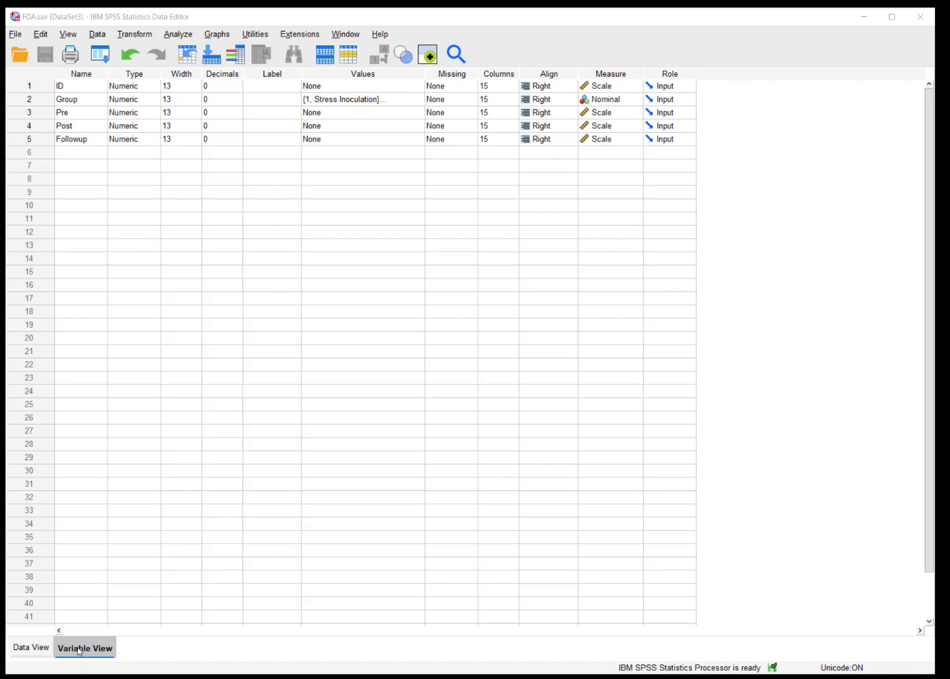
Review the value labels assigned to the Group variable
{"action": "double_click", "coordinate": [416, 100]}
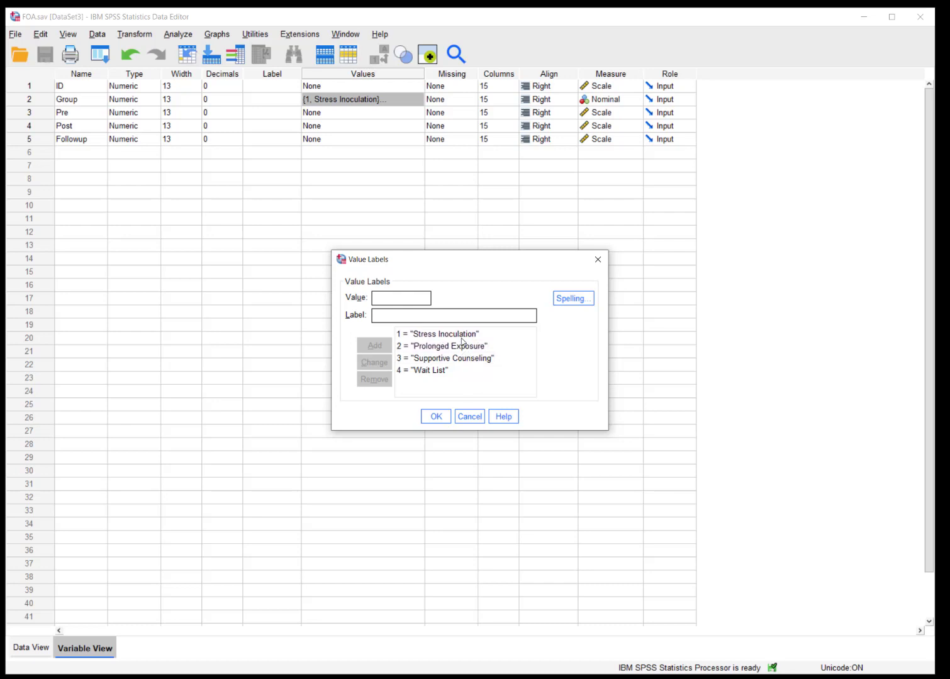
{"action": "left_click", "coordinate": [434, 417]}
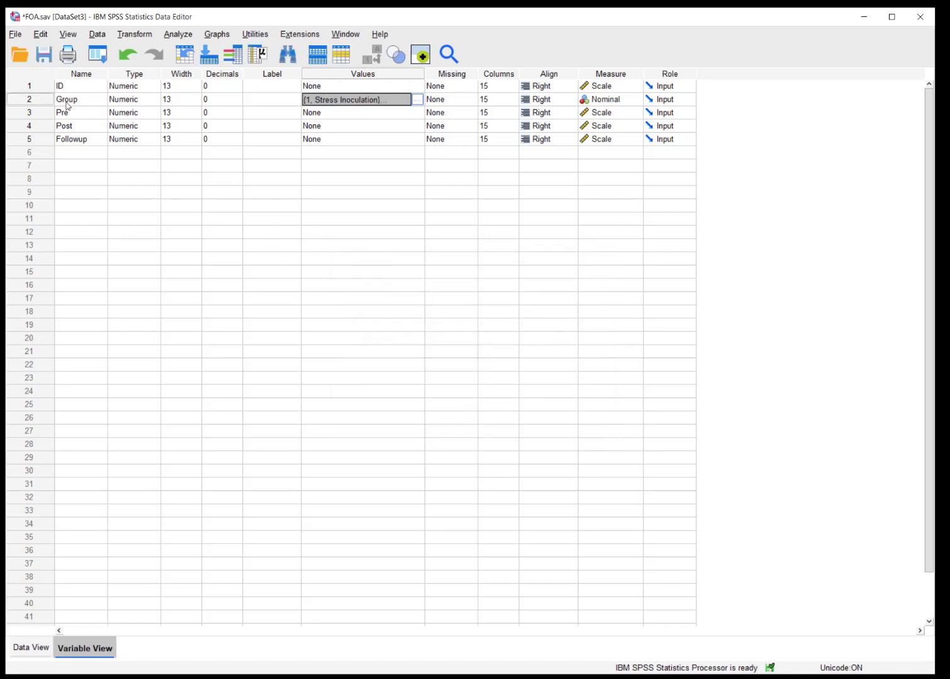
{"action": "left_click", "coordinate": [44, 114]}
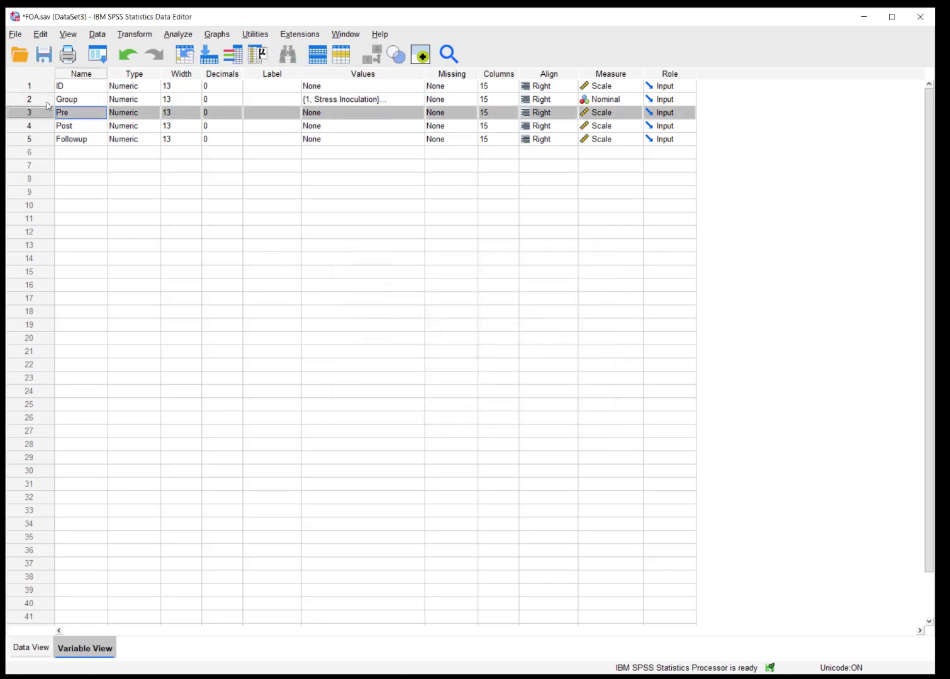
{"action": "left_click", "coordinate": [48, 102]}
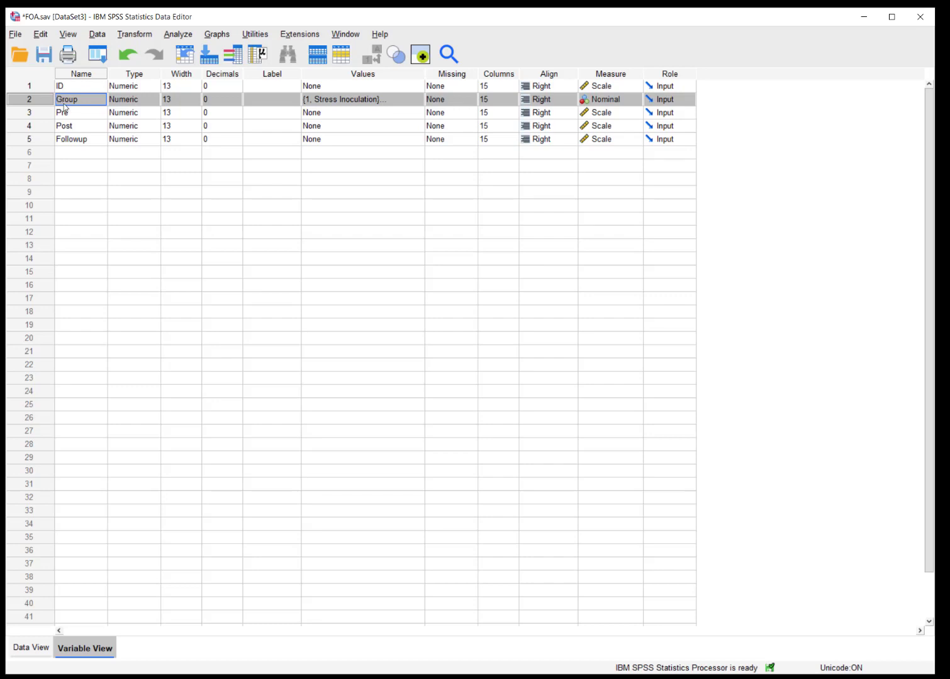
Examine the Pre, Post and Followup variables, both in their definitions and in the first case's data
{"action": "left_click_drag", "start_coordinate": [34, 116], "coordinate": [32, 141]}
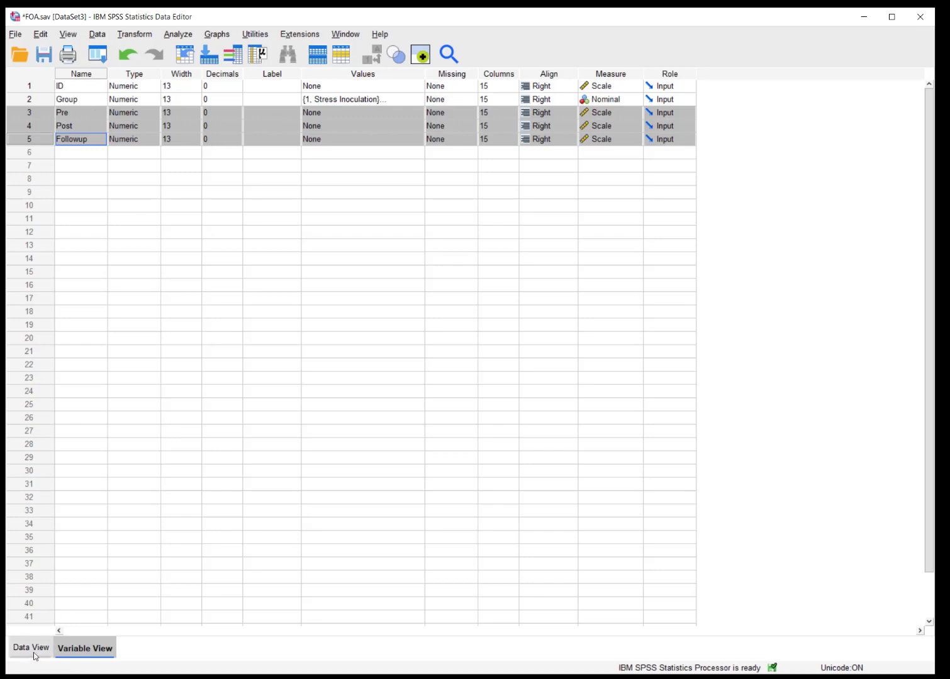
{"action": "left_click", "coordinate": [33, 652]}
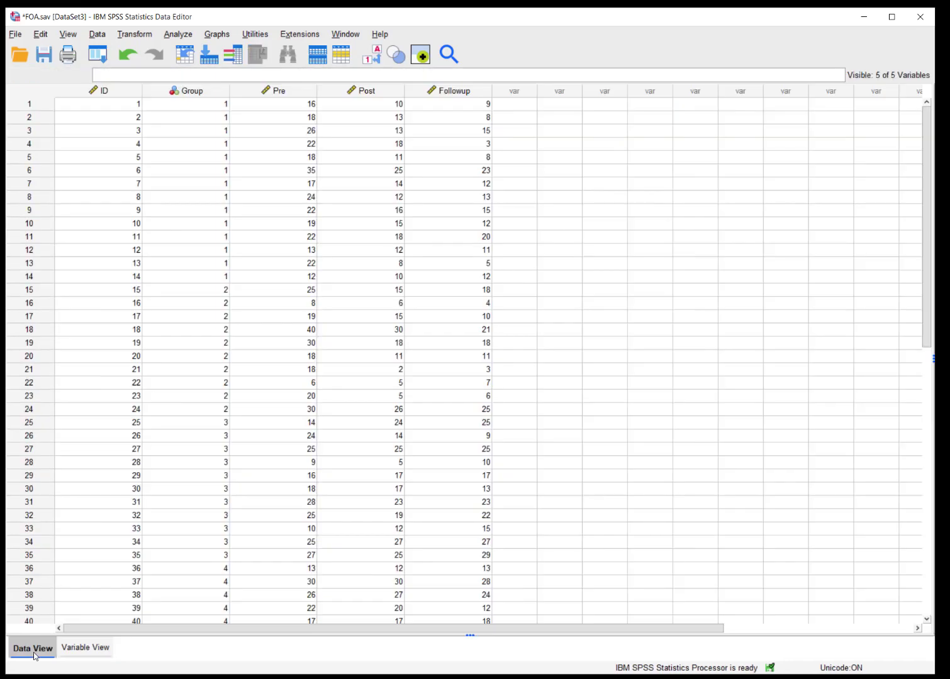
{"action": "left_click_drag", "start_coordinate": [290, 113], "coordinate": [476, 112]}
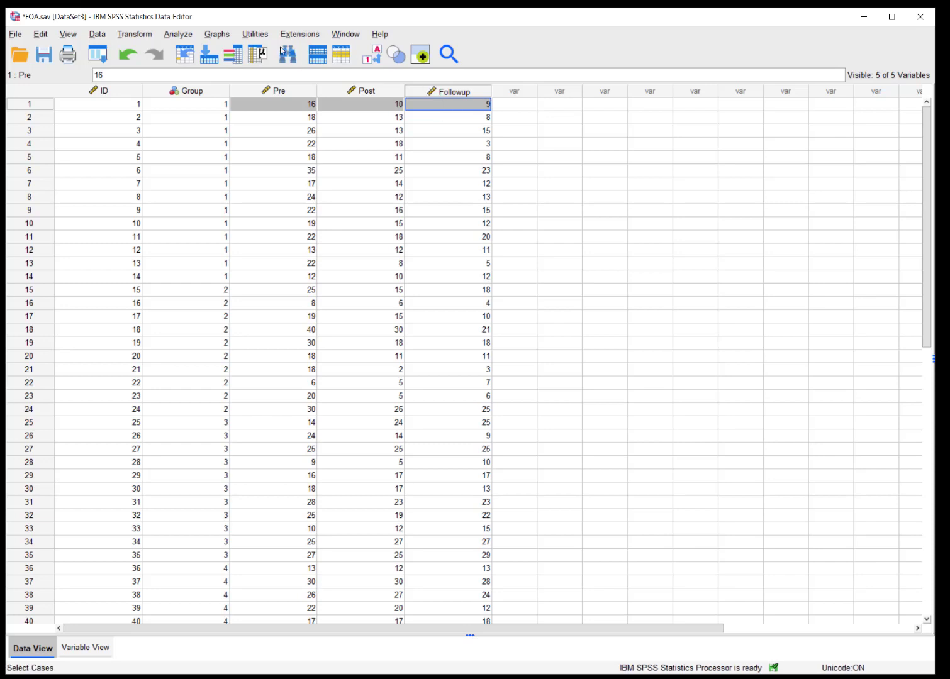
Set up a Descriptives analysis with Pre, Post and Followup as its variables
{"action": "left_click", "coordinate": [178, 34]}
{"action": "mouse_move", "coordinate": [224, 84]}
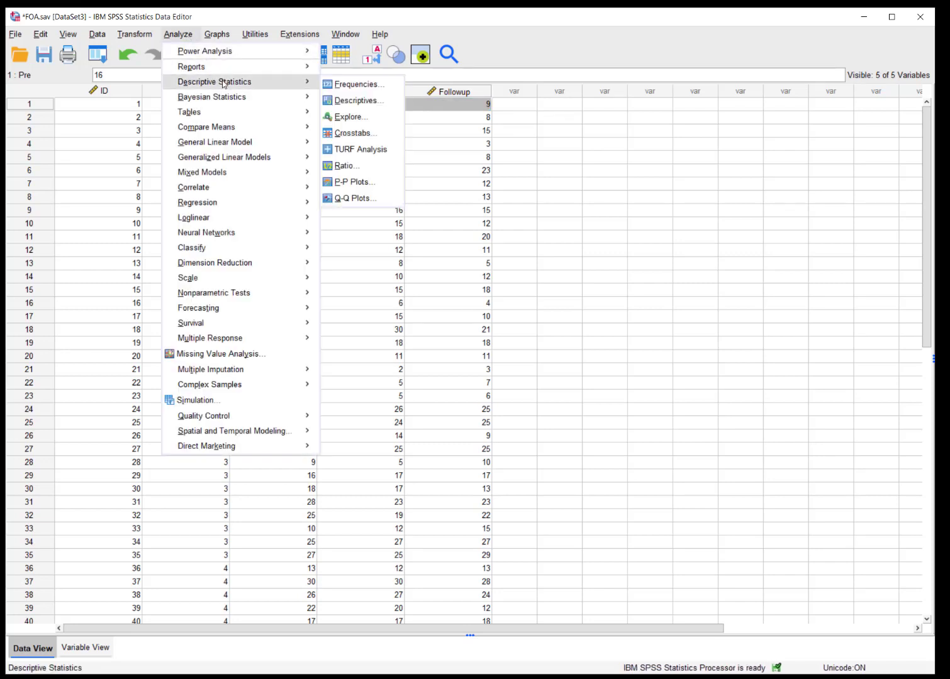
{"action": "left_click", "coordinate": [350, 102]}
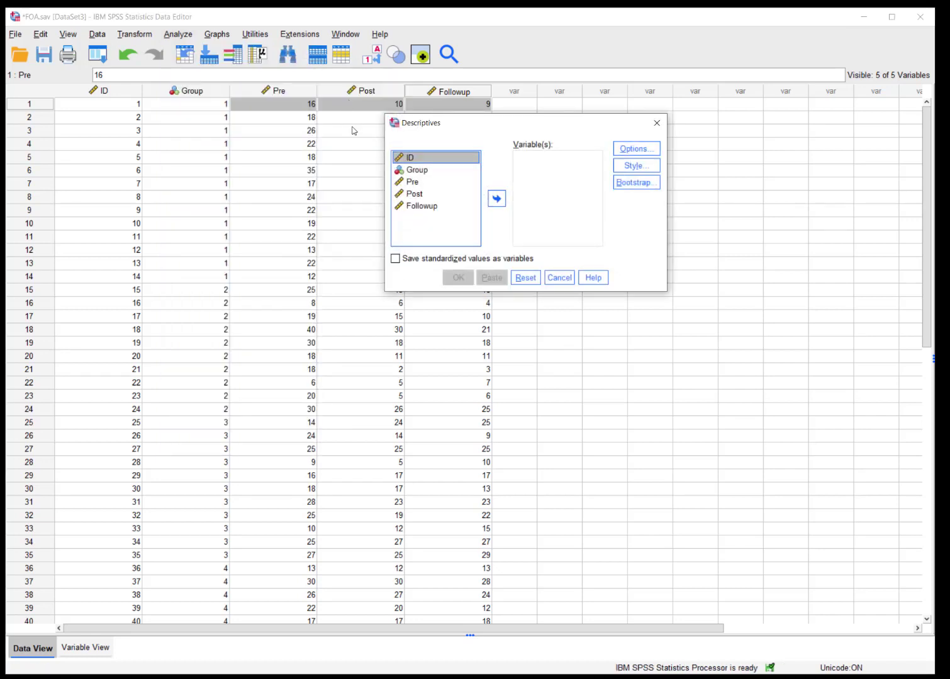
{"action": "left_click", "coordinate": [404, 182]}
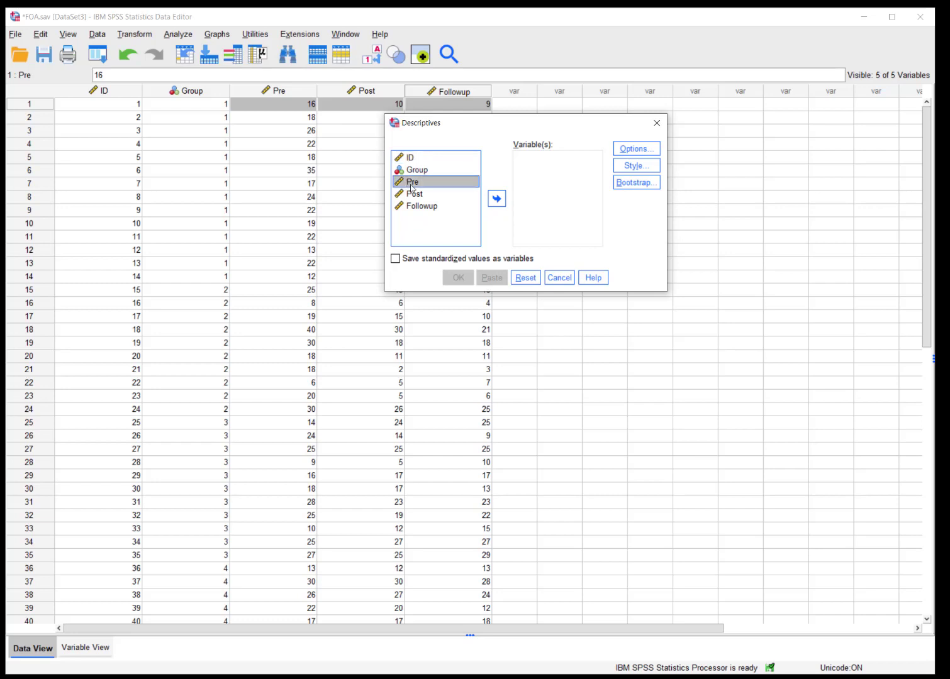
{"action": "left_click", "coordinate": [420, 206], "text": "shift"}
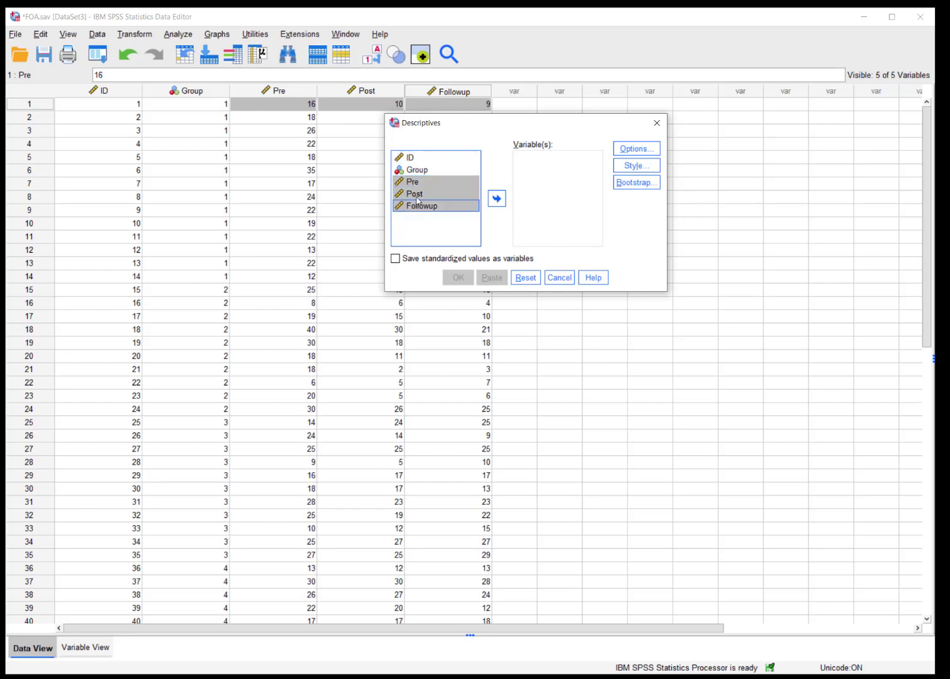
{"action": "left_click", "coordinate": [496, 198]}
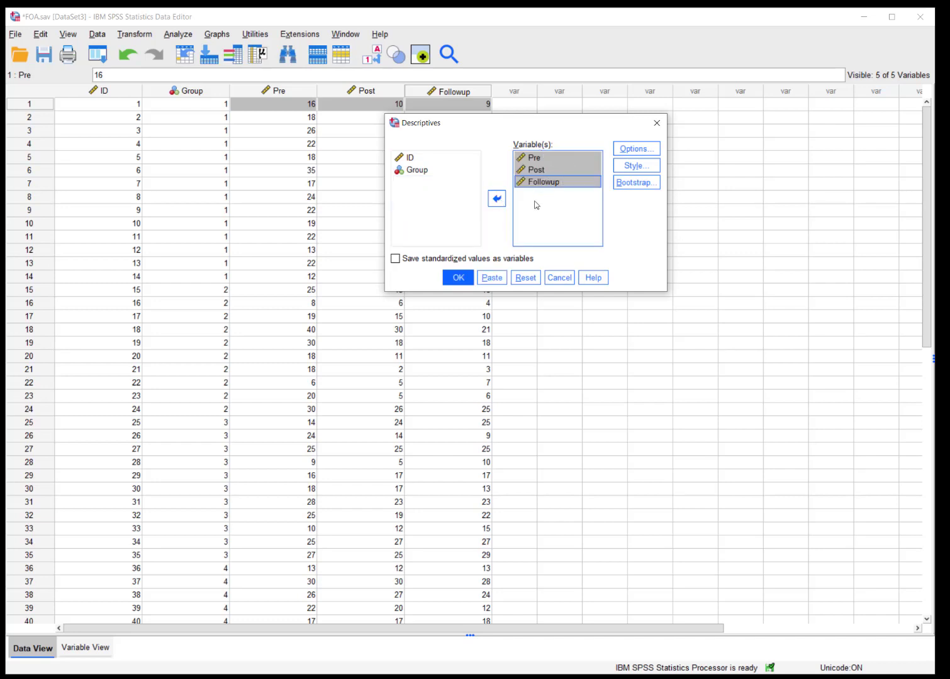
Keep mean, standard deviation, minimum and maximum as the statistics and run the Descriptives analysis
{"action": "left_click", "coordinate": [641, 150]}
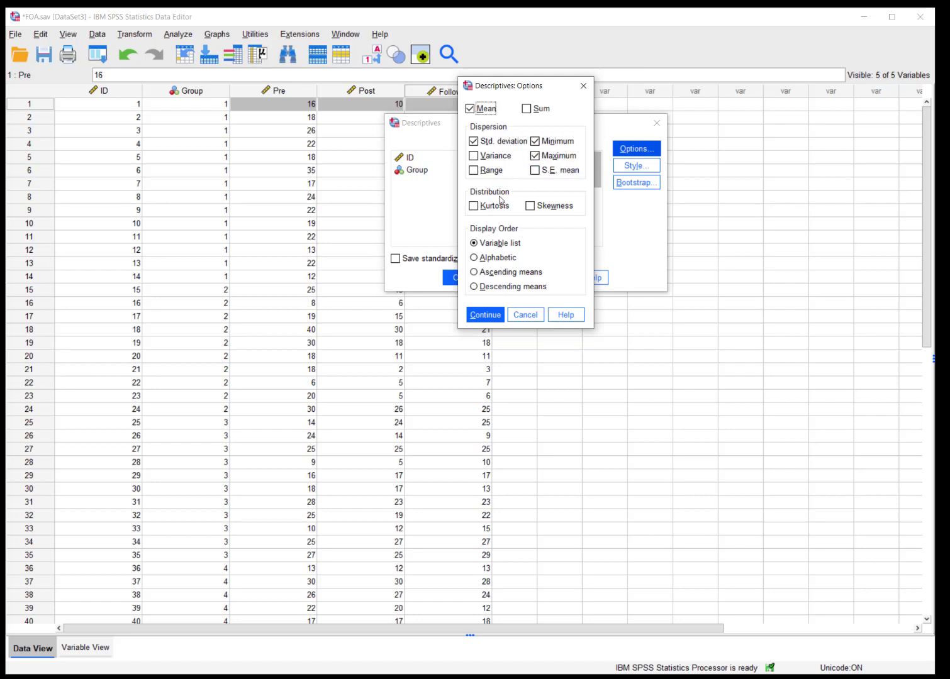
{"action": "left_click", "coordinate": [483, 317]}
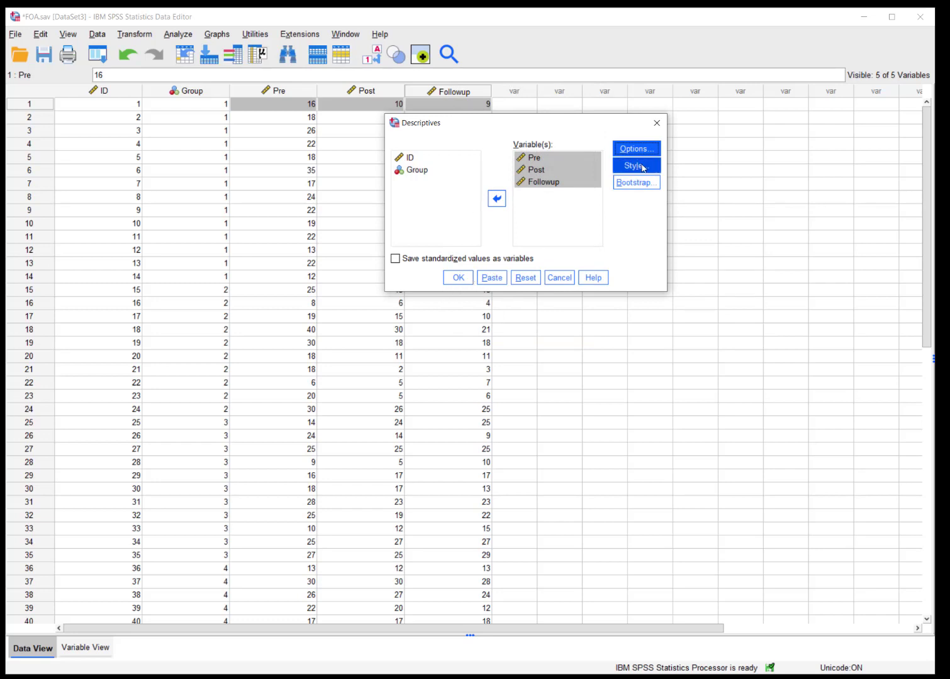
{"action": "left_click", "coordinate": [459, 279]}
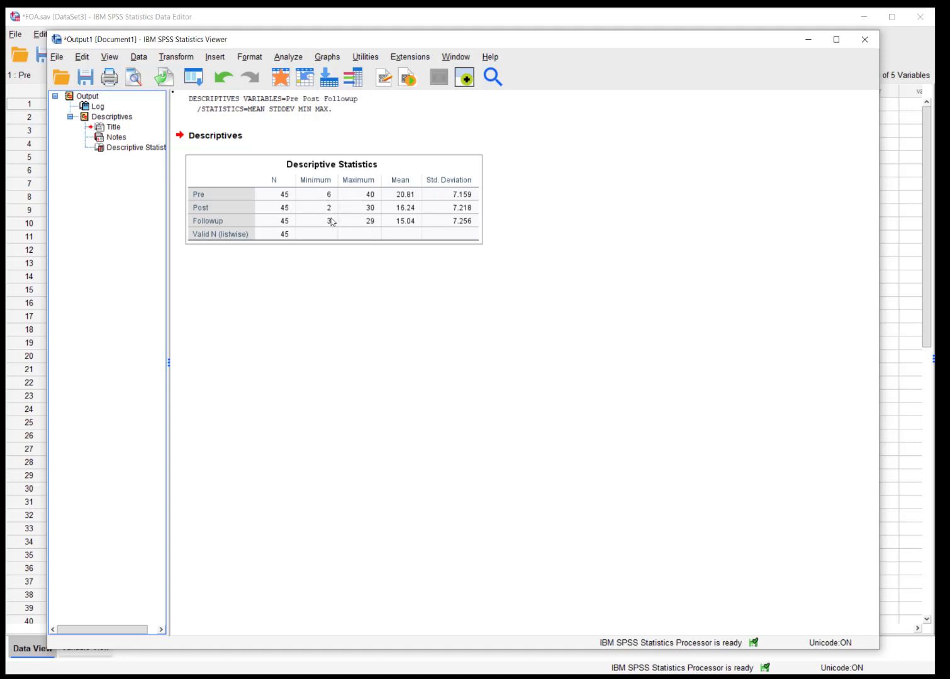
{"action": "left_click", "coordinate": [413, 195]}
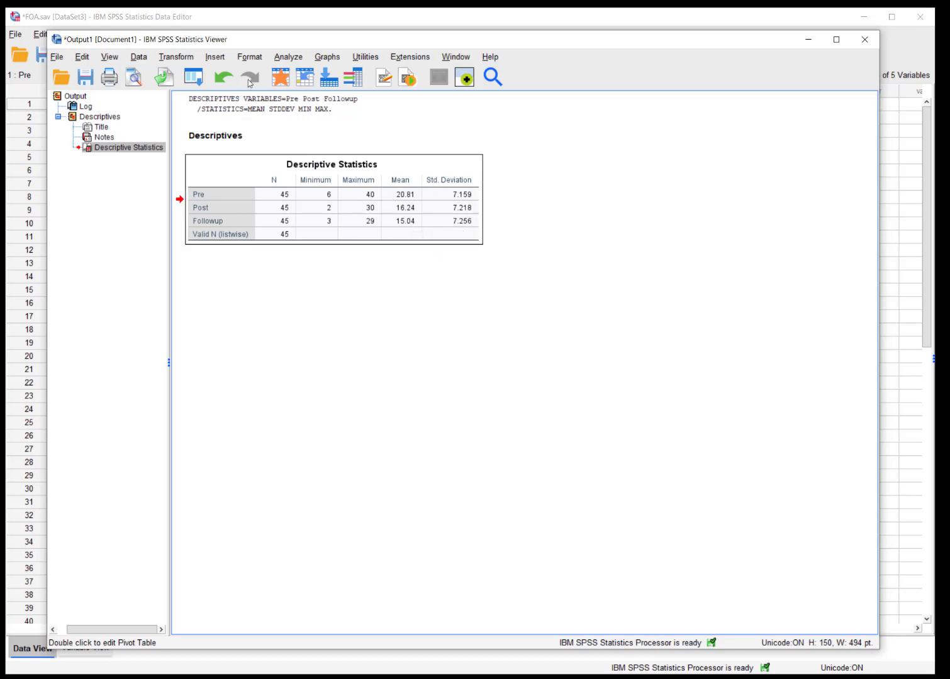
Run Explore with Pre, Post and Followup as dependents and Group as factor, displaying both statistics and plots
{"action": "left_click", "coordinate": [288, 58]}
{"action": "mouse_move", "coordinate": [323, 112]}
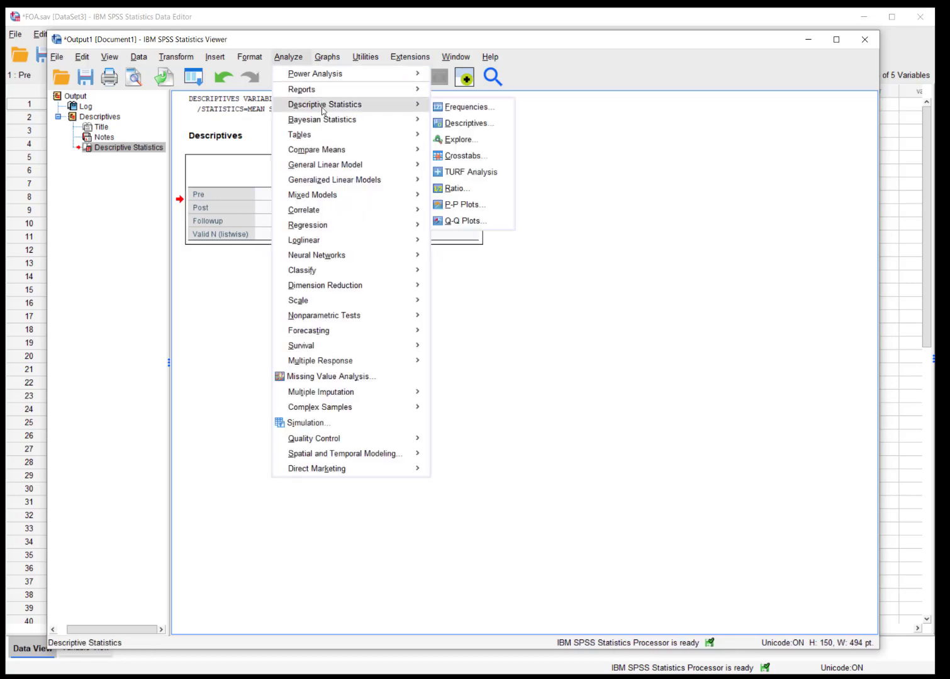
{"action": "left_click", "coordinate": [465, 139]}
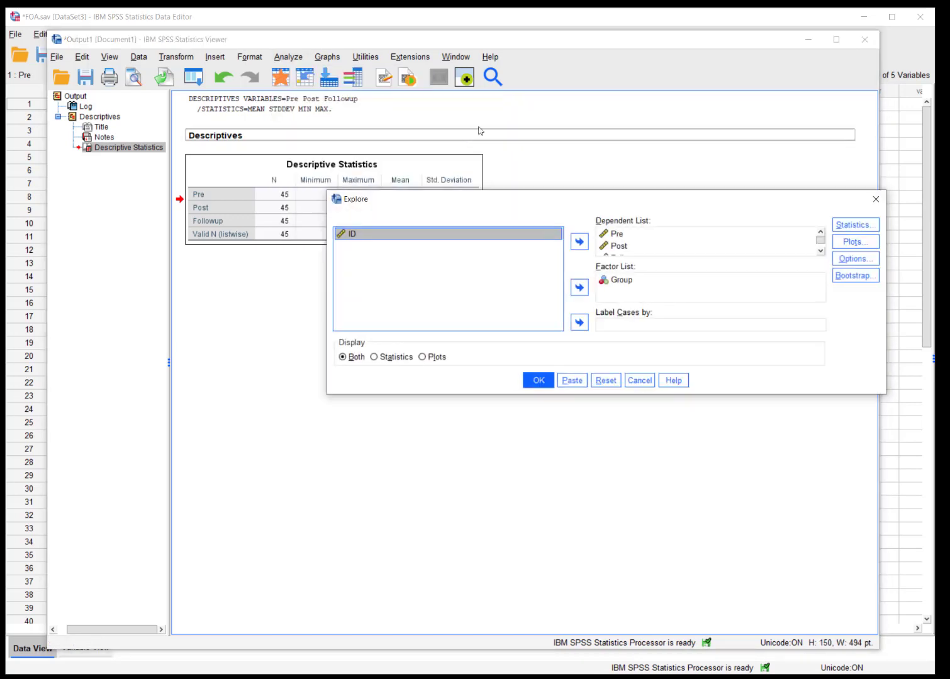
{"action": "left_click", "coordinate": [618, 239]}
{"action": "left_click", "coordinate": [615, 246]}
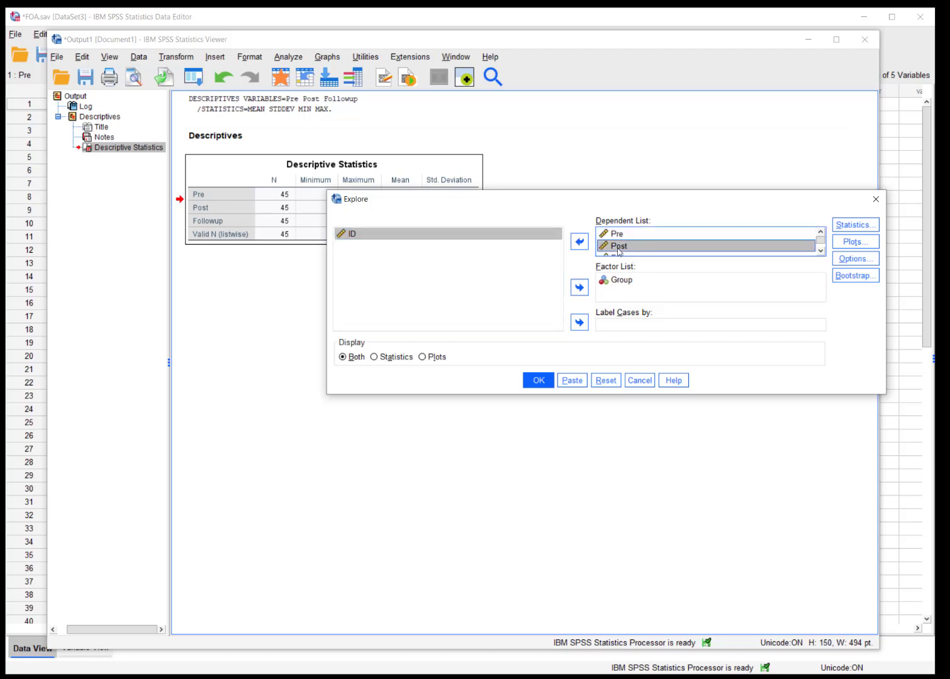
{"action": "left_click", "coordinate": [620, 254]}
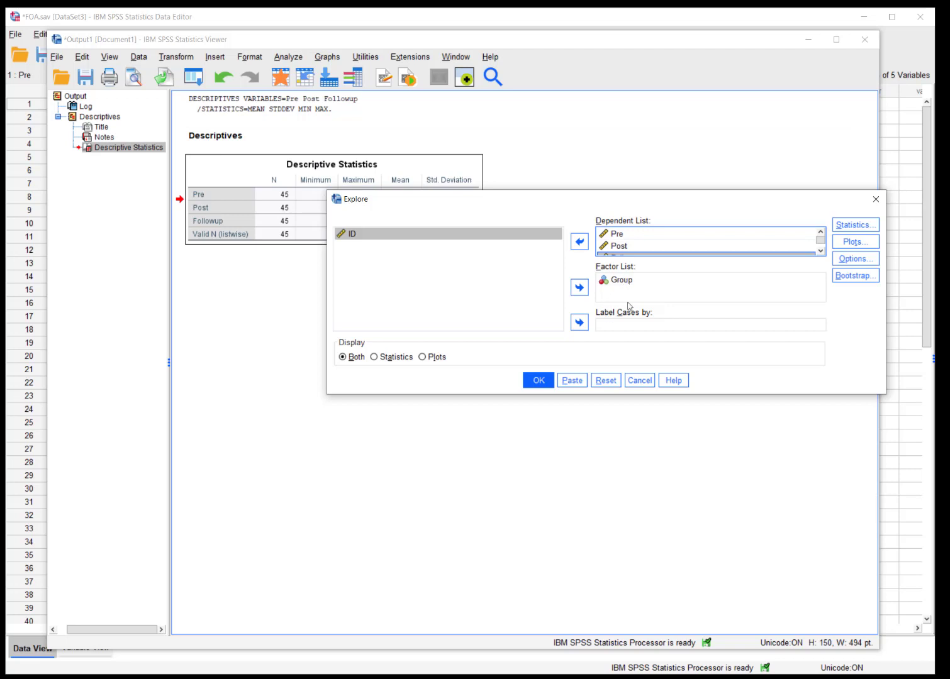
{"action": "left_click", "coordinate": [539, 380]}
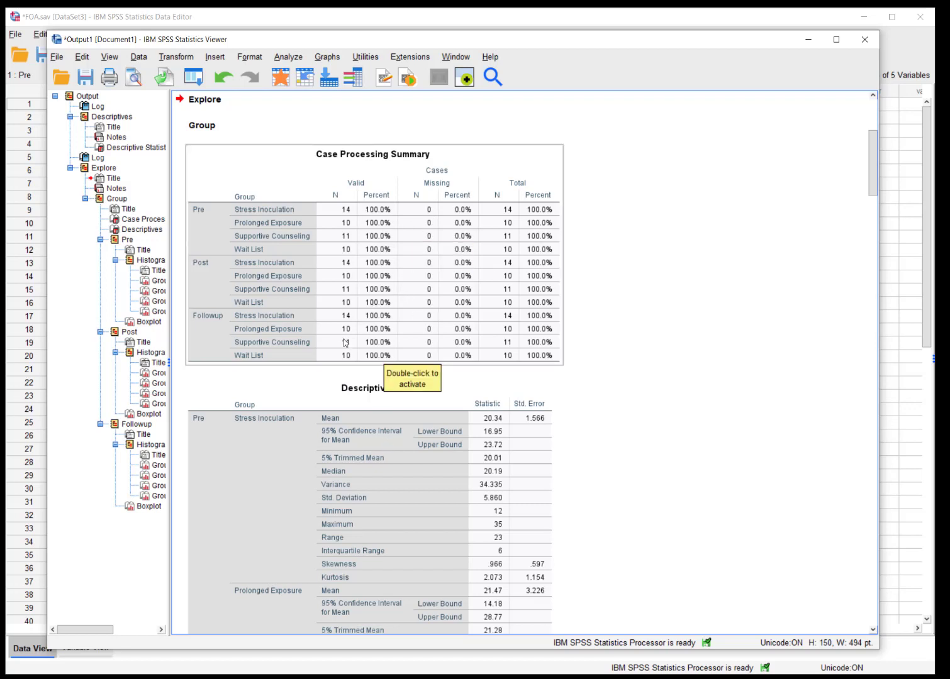
Examine the Explore descriptives table for each treatment group at Pre, Post and Followup
{"action": "scroll", "coordinate": [650, 380], "scroll_direction": "down", "scroll_amount": 2}
{"action": "scroll", "coordinate": [649, 381], "scroll_direction": "down", "scroll_amount": 4}
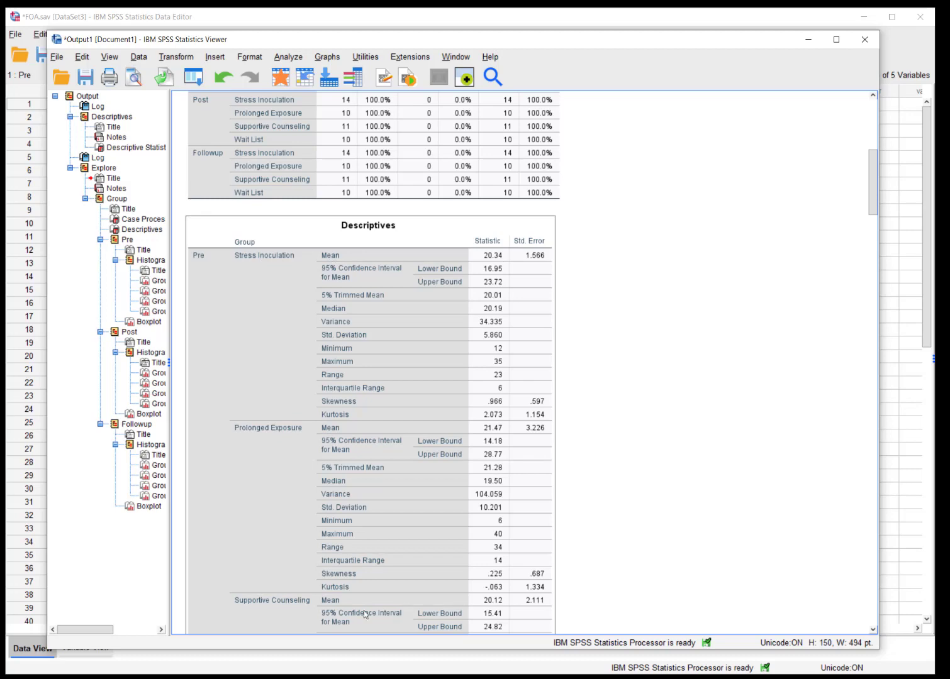
{"action": "scroll", "coordinate": [376, 574], "scroll_direction": "down", "scroll_amount": 10}
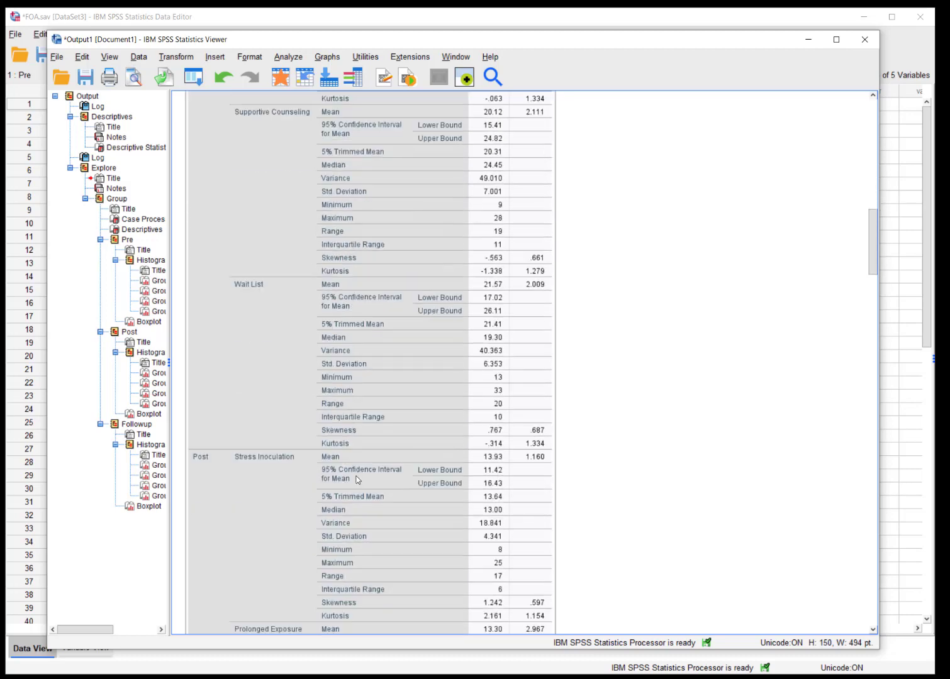
{"action": "scroll", "coordinate": [250, 483], "scroll_direction": "down", "scroll_amount": 13}
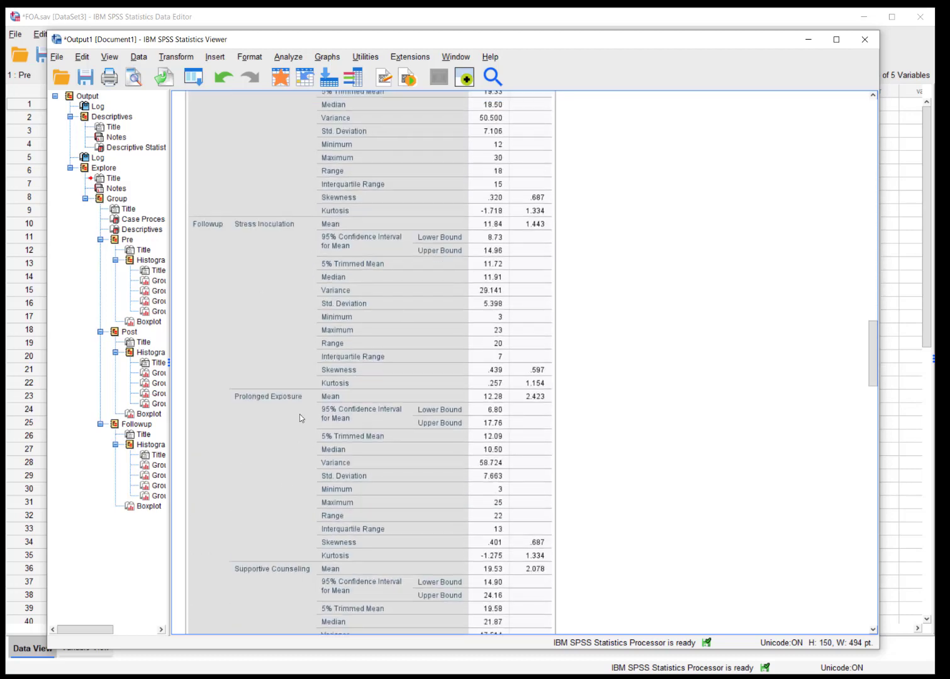
{"action": "scroll", "coordinate": [296, 402], "scroll_direction": "down", "scroll_amount": 5}
{"action": "scroll", "coordinate": [281, 402], "scroll_direction": "up", "scroll_amount": 13}
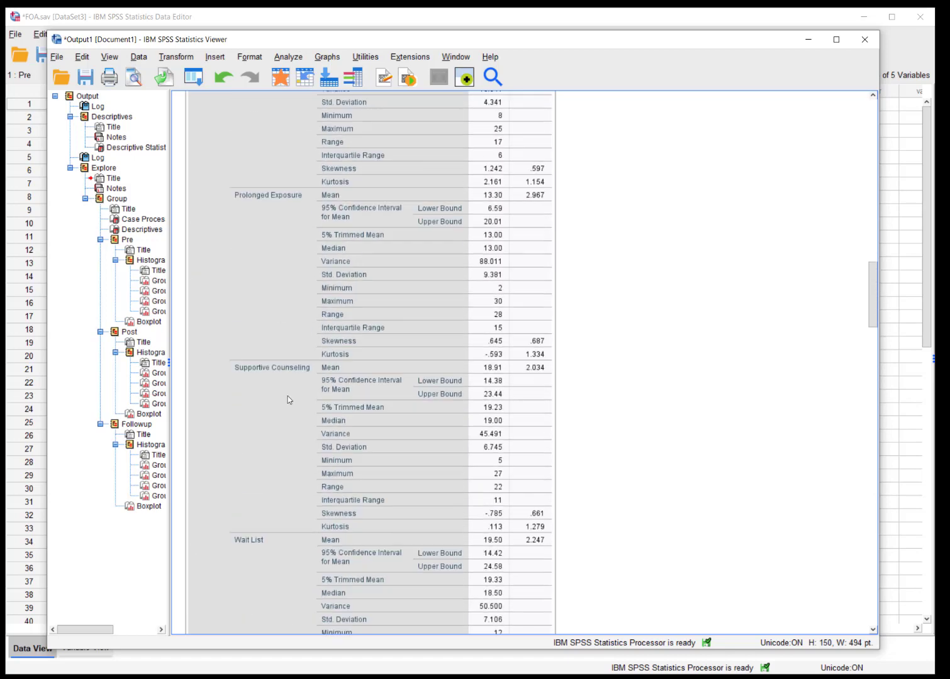
{"action": "scroll", "coordinate": [288, 400], "scroll_direction": "up", "scroll_amount": 14}
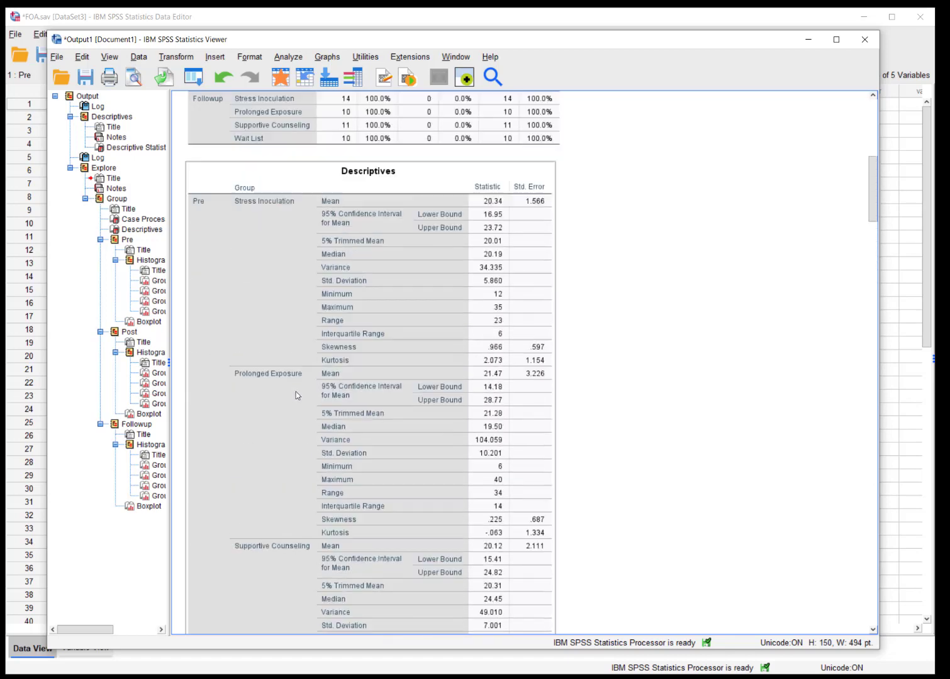
{"action": "scroll", "coordinate": [297, 395], "scroll_direction": "up", "scroll_amount": 4}
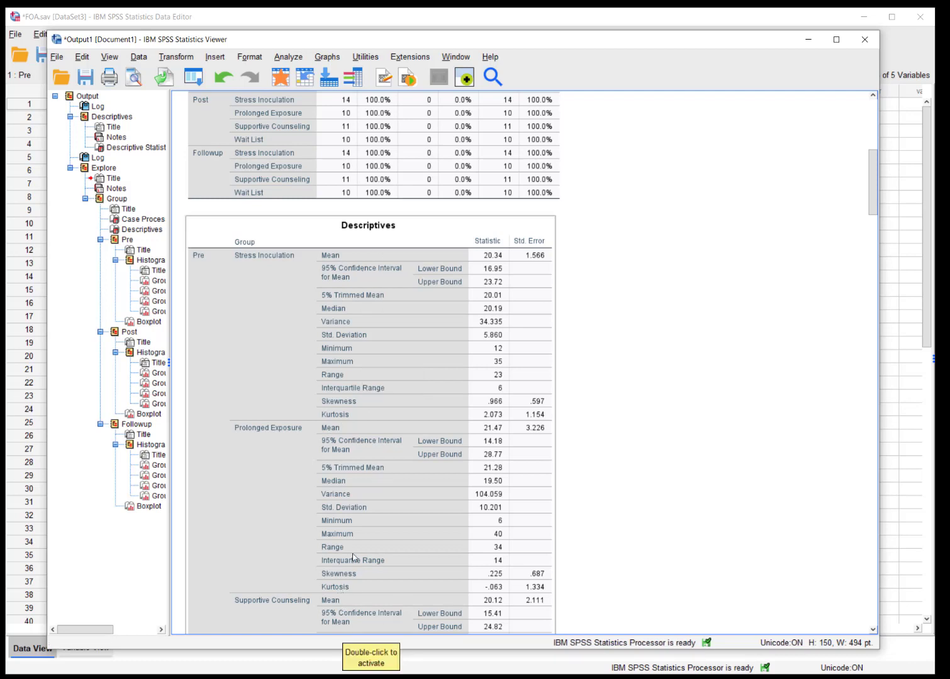
Pivot the Explore Descriptives table, moving Group into the columns beneath Stat Type and Dependent Variables above Stat Type
{"action": "double_click", "coordinate": [271, 345]}
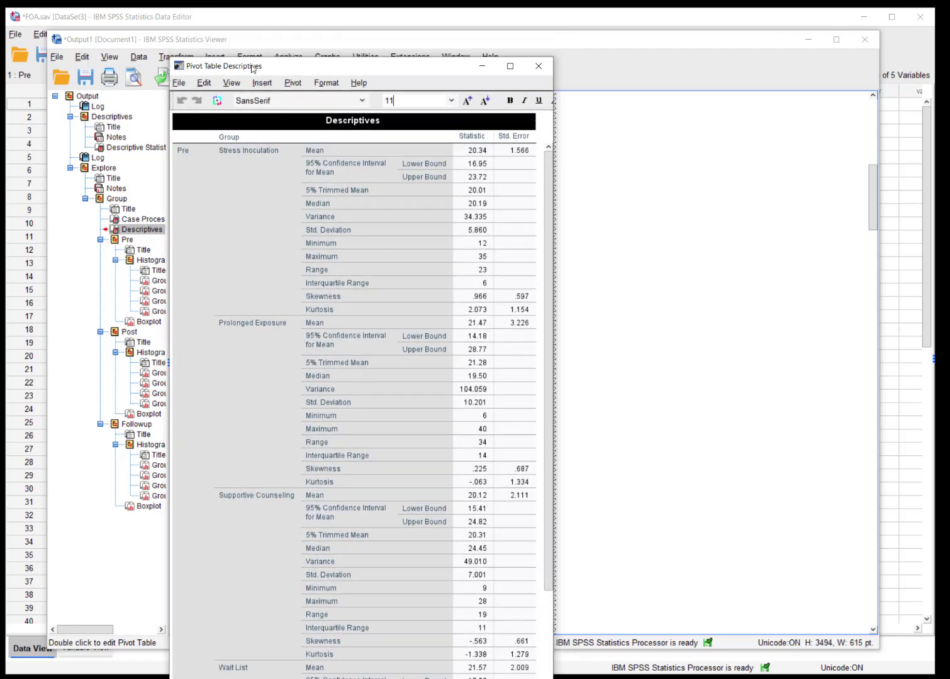
{"action": "left_click", "coordinate": [221, 103]}
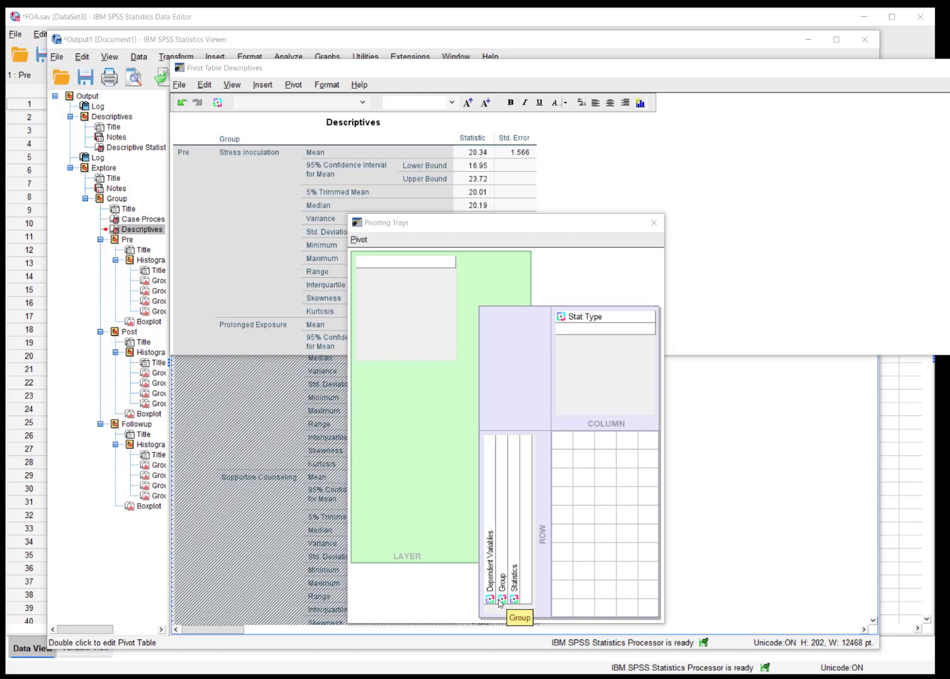
{"action": "left_click_drag", "start_coordinate": [490, 599], "coordinate": [583, 333]}
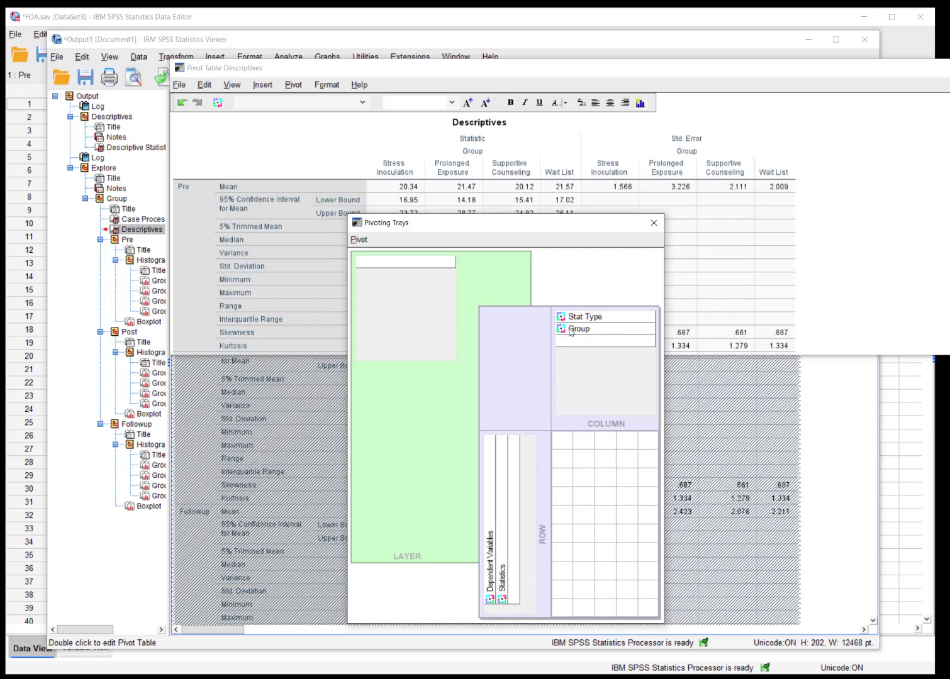
{"action": "left_click_drag", "start_coordinate": [537, 221], "coordinate": [829, 328]}
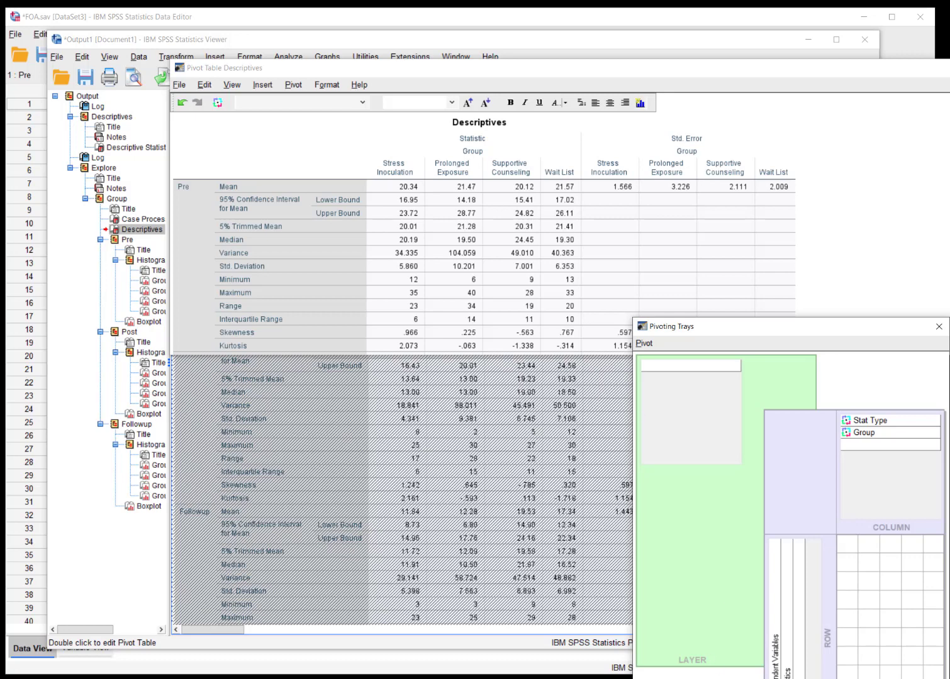
{"action": "left_click_drag", "start_coordinate": [775, 651], "coordinate": [849, 425]}
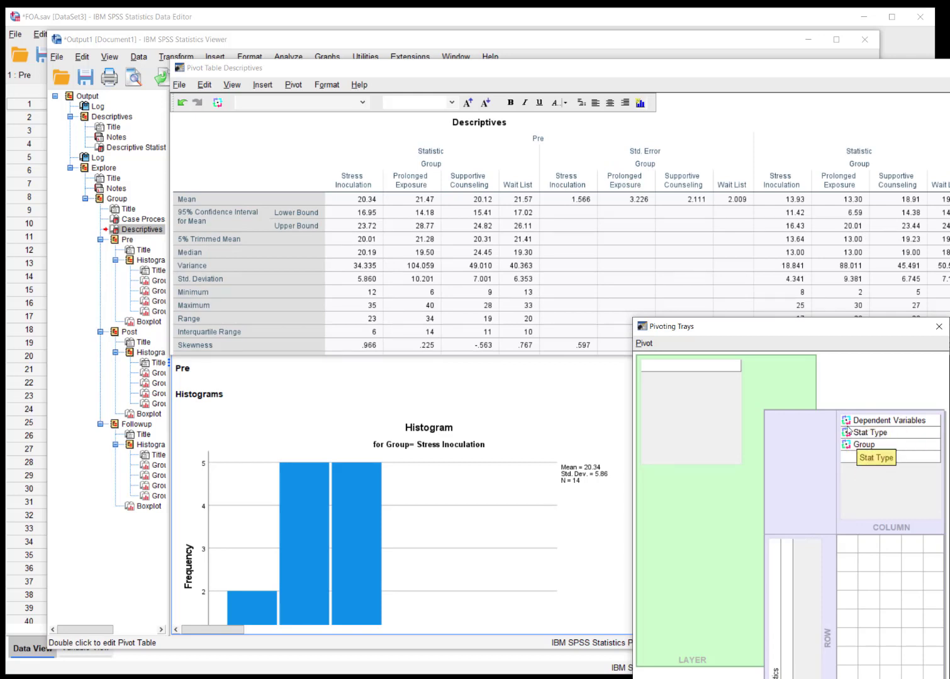
Move Stat Type from the columns to the layer dimension, close the pivoting trays and reposition the table window
{"action": "left_click_drag", "start_coordinate": [846, 433], "coordinate": [670, 372]}
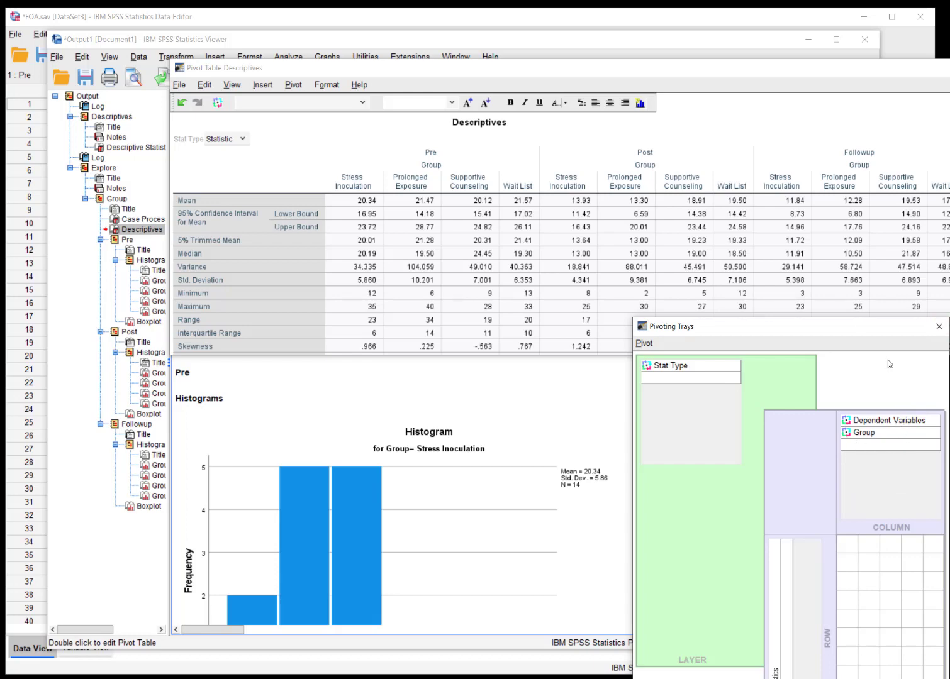
{"action": "left_click", "coordinate": [938, 326]}
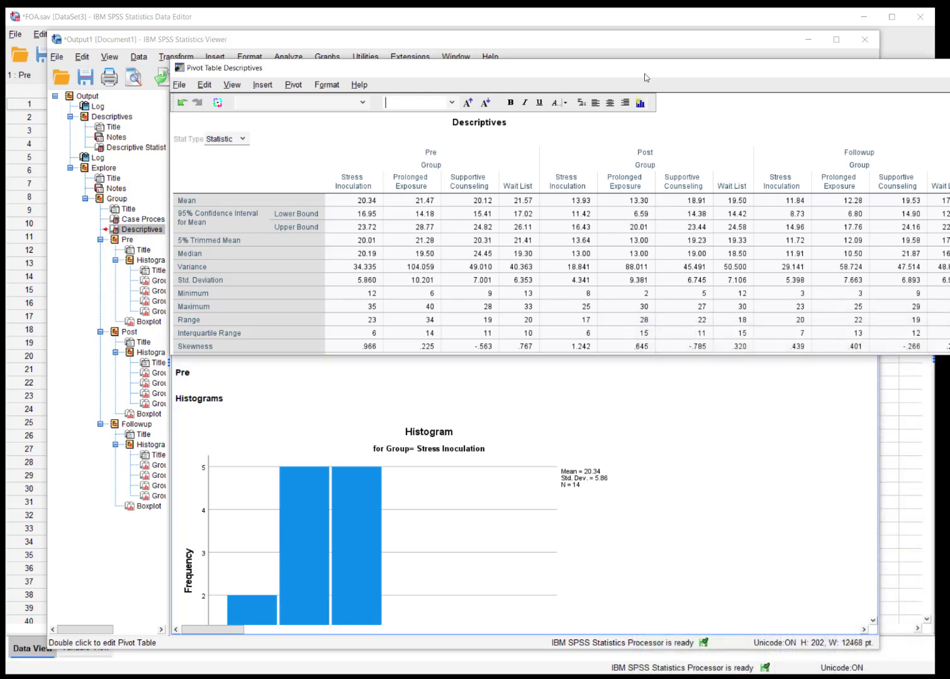
{"action": "left_click_drag", "start_coordinate": [644, 77], "coordinate": [514, 92]}
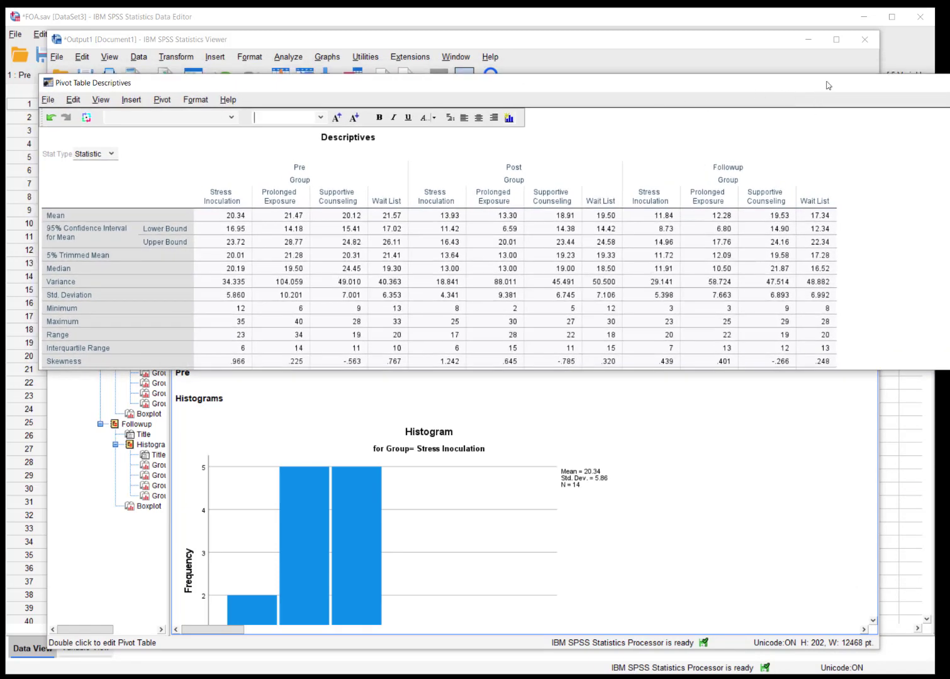
Close the pivot table editor and review the pivoted Descriptives table in the output viewer
{"action": "left_click_drag", "start_coordinate": [828, 85], "coordinate": [445, 118]}
{"action": "left_click", "coordinate": [934, 118]}
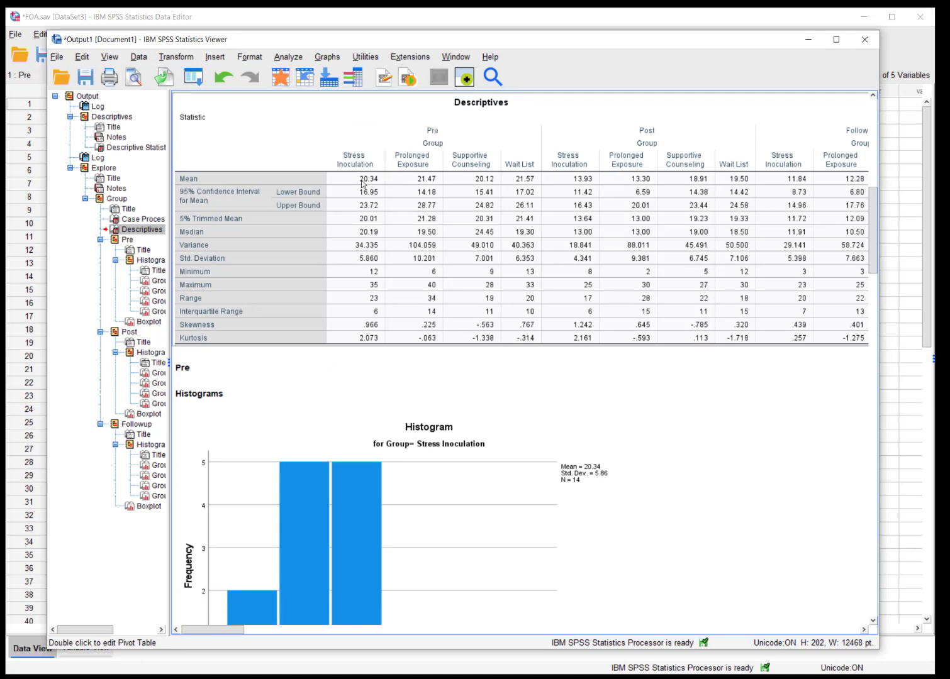
{"action": "left_click", "coordinate": [427, 183]}
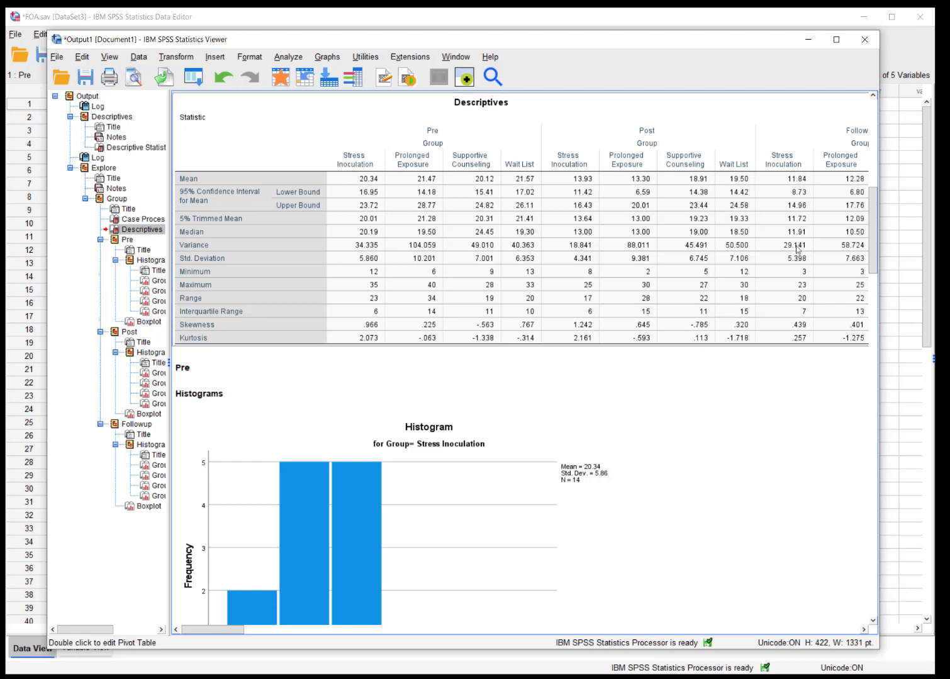
{"action": "mouse_move", "coordinate": [219, 628]}
{"action": "left_mouse_down"}
{"action": "mouse_move", "coordinate": [266, 628]}
{"action": "mouse_move", "coordinate": [218, 626]}
{"action": "left_mouse_up"}
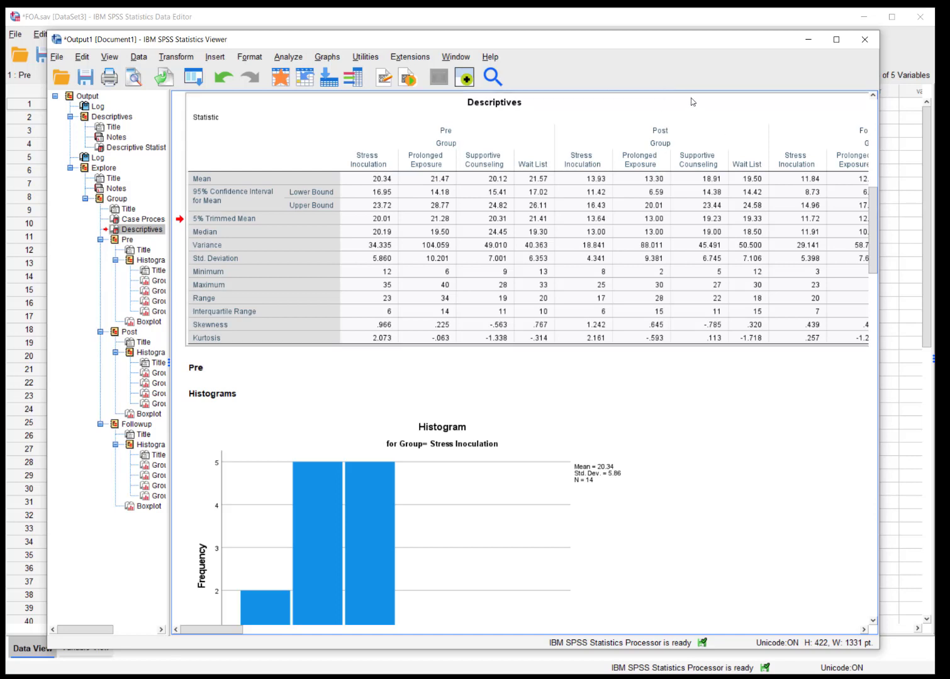
{"action": "left_click", "coordinate": [745, 96]}
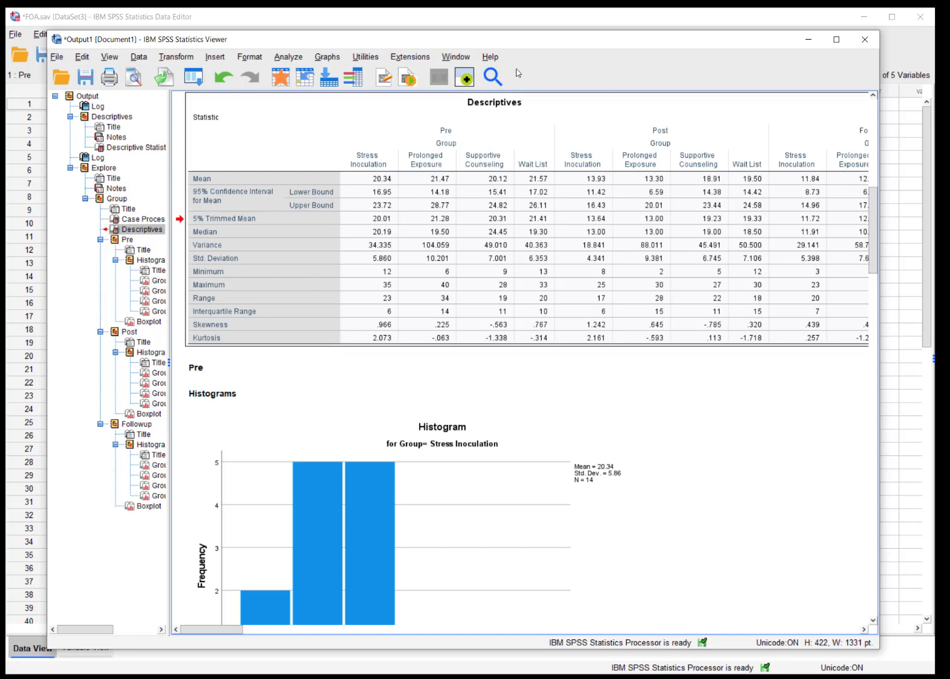
Start a General Linear Model Repeated Measures analysis and define a within-subject factor named Time with 3 levels
{"action": "left_click", "coordinate": [290, 58]}
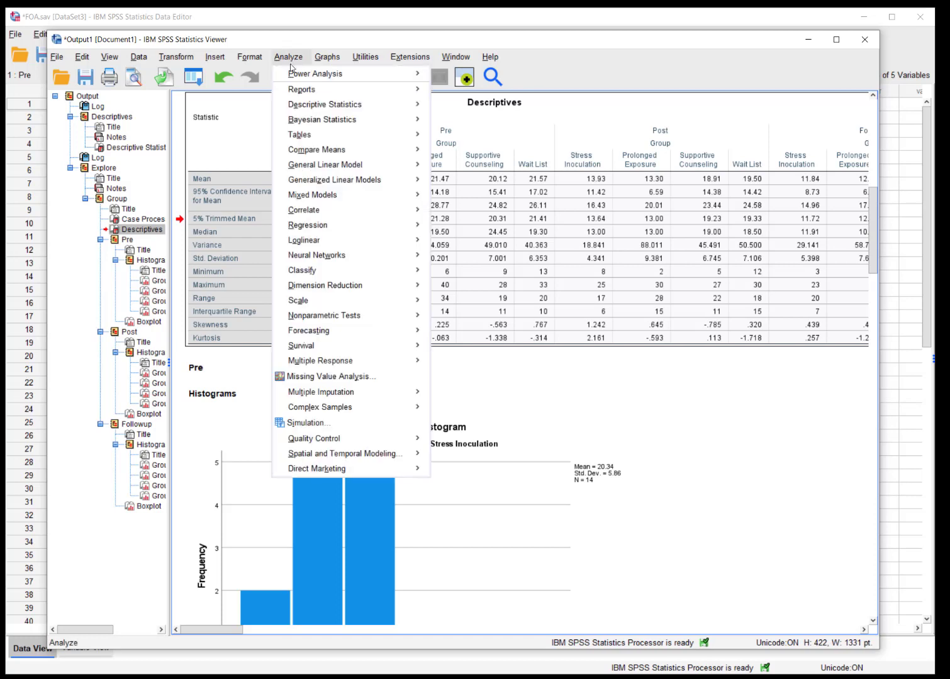
{"action": "mouse_move", "coordinate": [324, 153]}
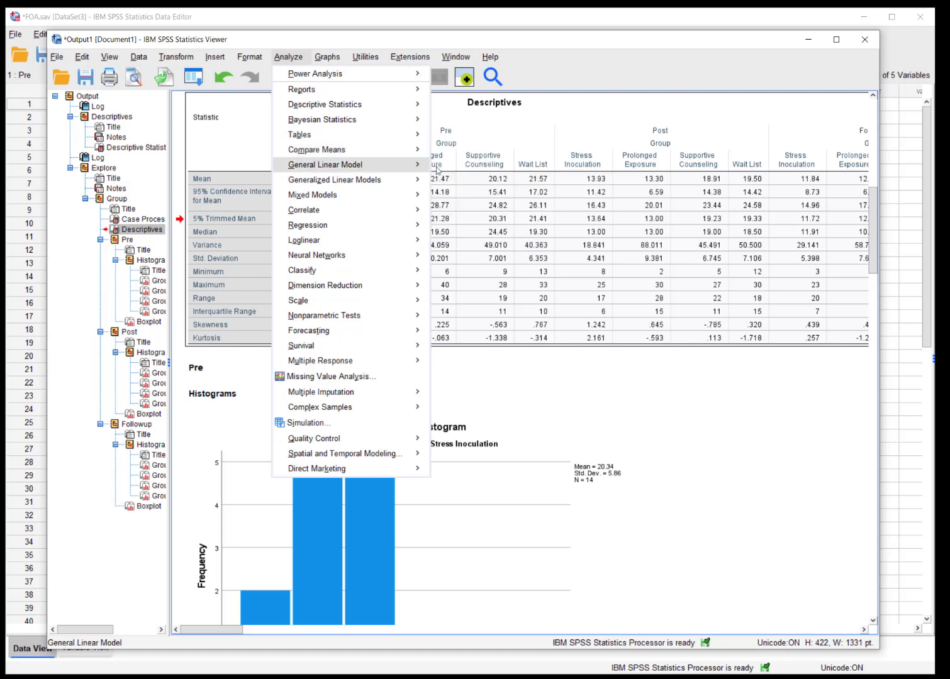
{"action": "mouse_move", "coordinate": [388, 176]}
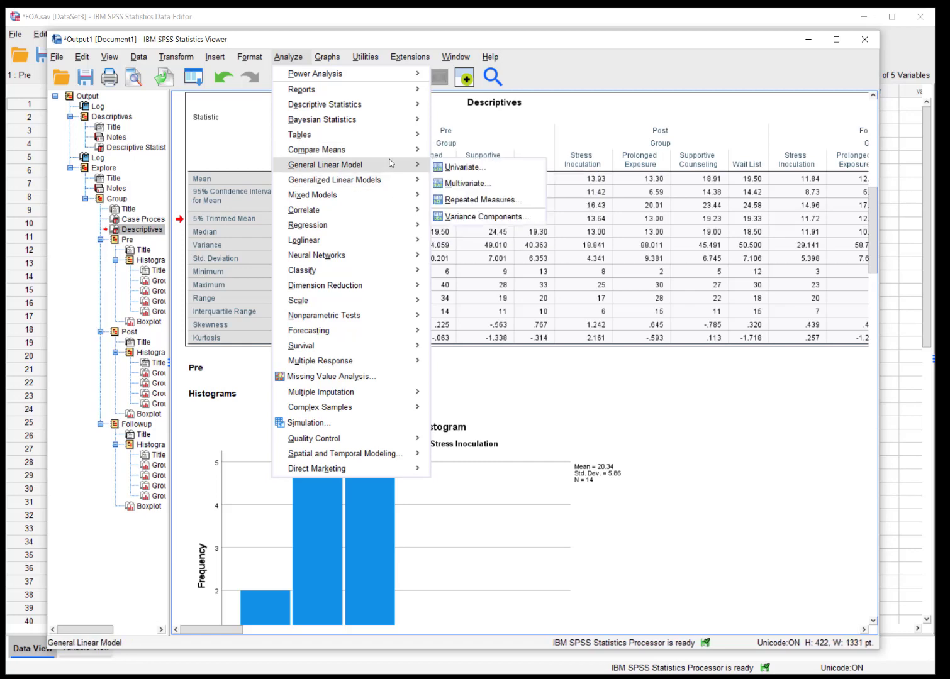
{"action": "left_click", "coordinate": [471, 200]}
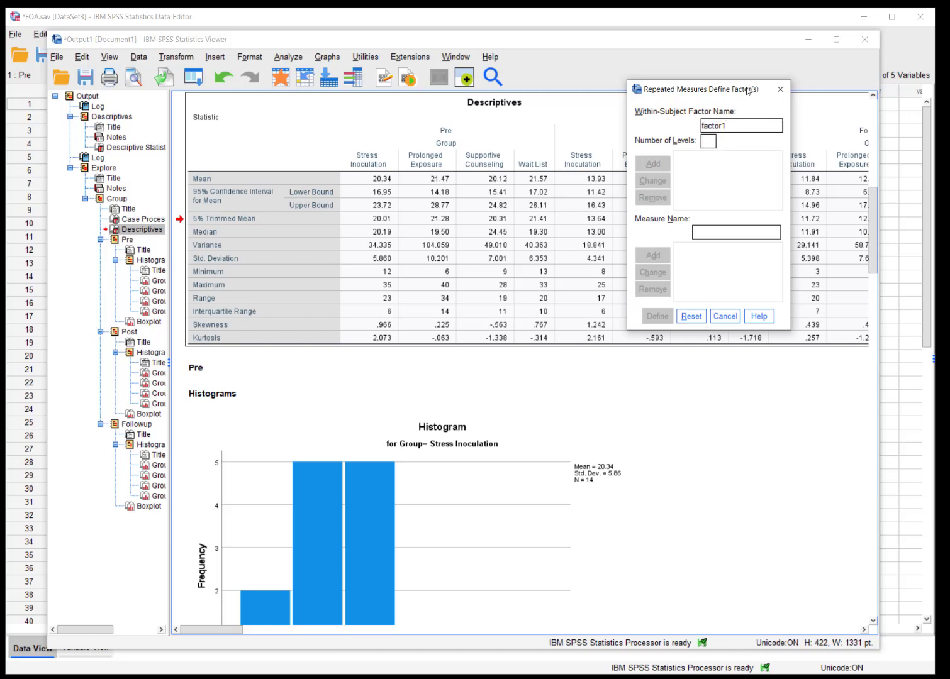
{"action": "left_click_drag", "start_coordinate": [750, 93], "coordinate": [632, 212]}
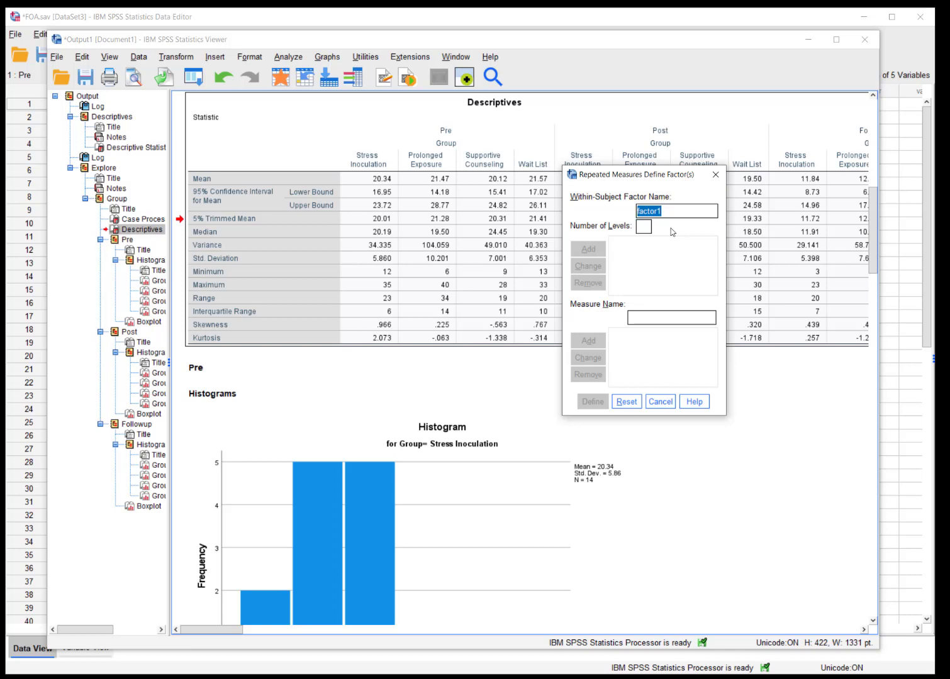
{"action": "type", "text": "Time"}
{"action": "left_click", "coordinate": [645, 227]}
{"action": "type", "text": "3"}
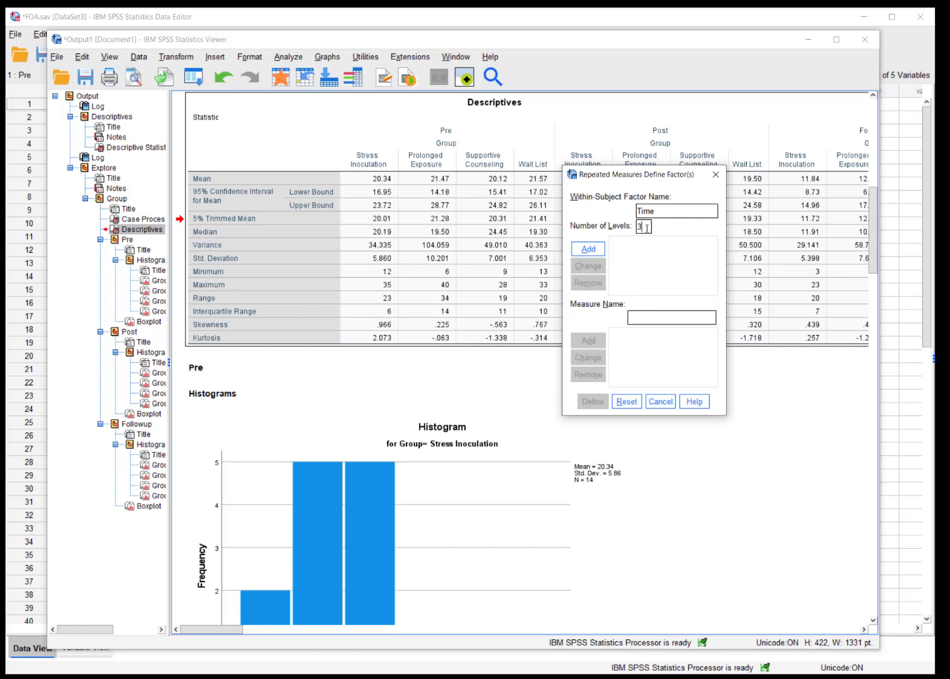
{"action": "left_click", "coordinate": [598, 250]}
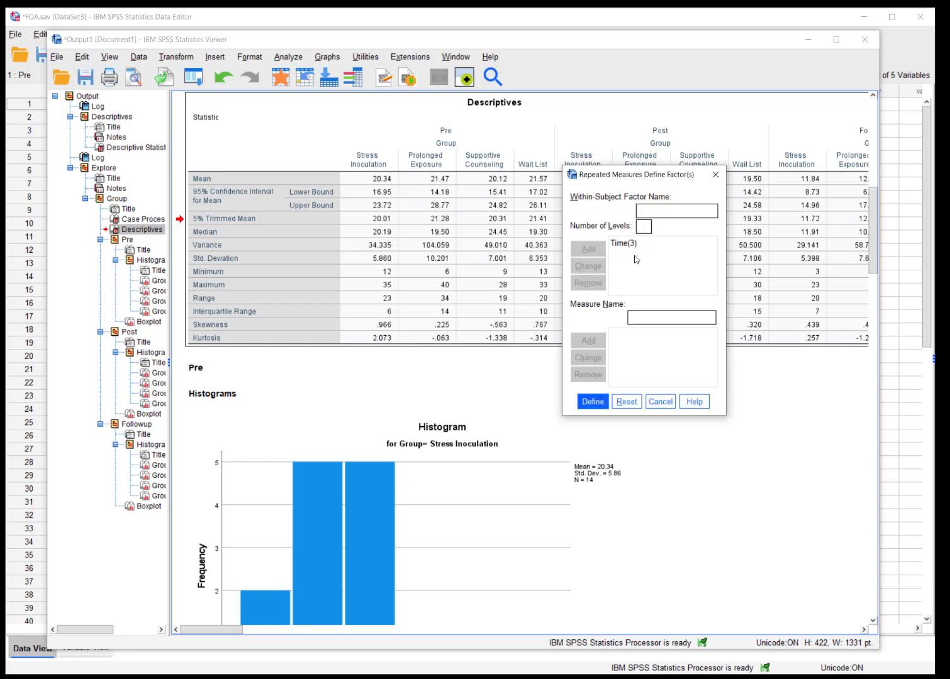
{"action": "left_click", "coordinate": [592, 402]}
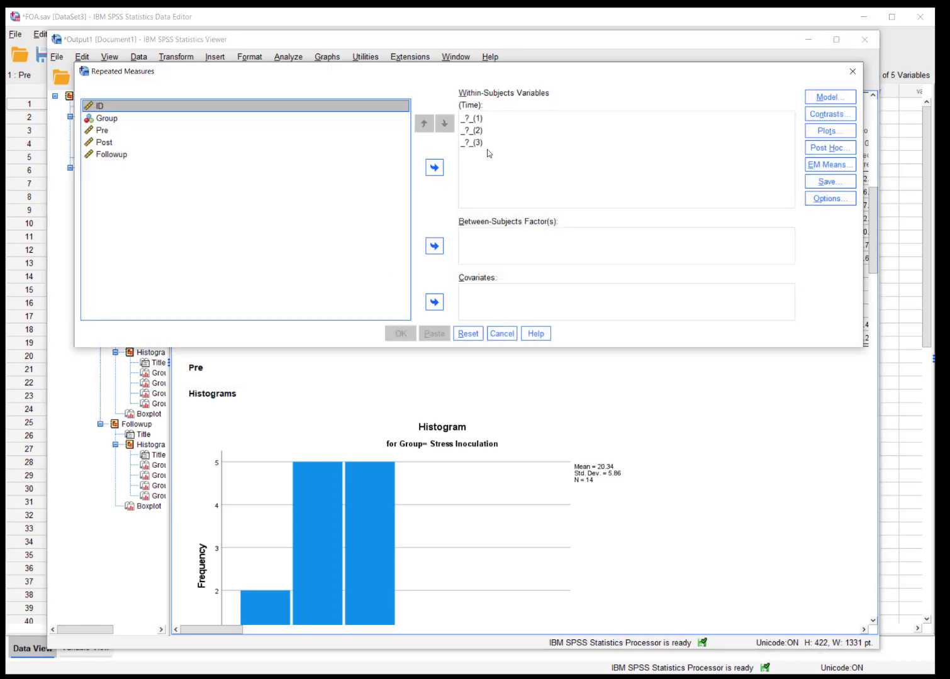
Assign Pre, Post and Followup as the within-subjects variables for Time and Group as the between-subjects factor
{"action": "left_click", "coordinate": [91, 131]}
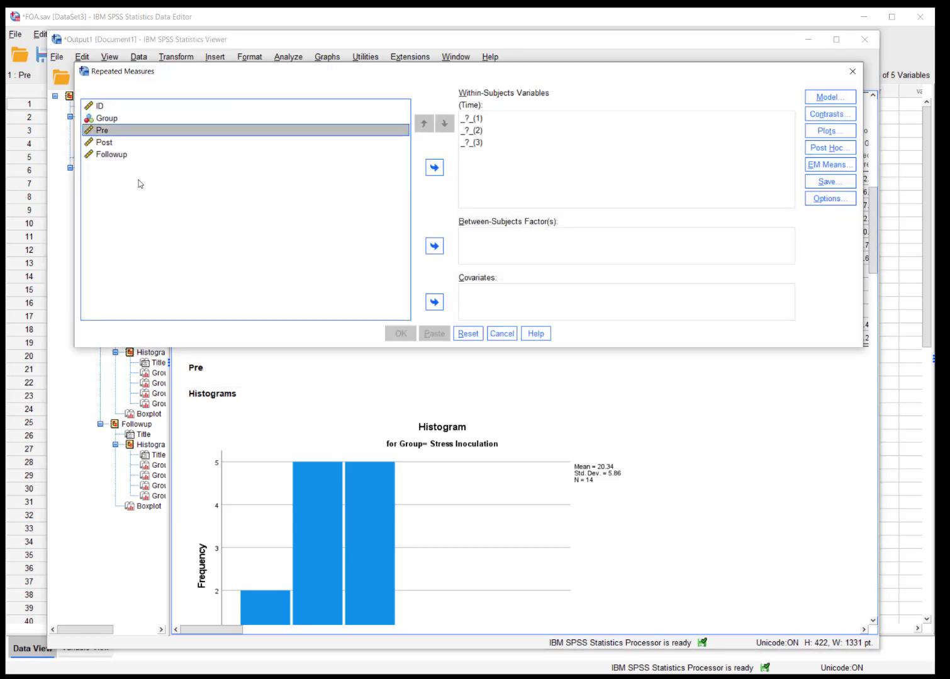
{"action": "left_click", "coordinate": [106, 157], "text": "shift"}
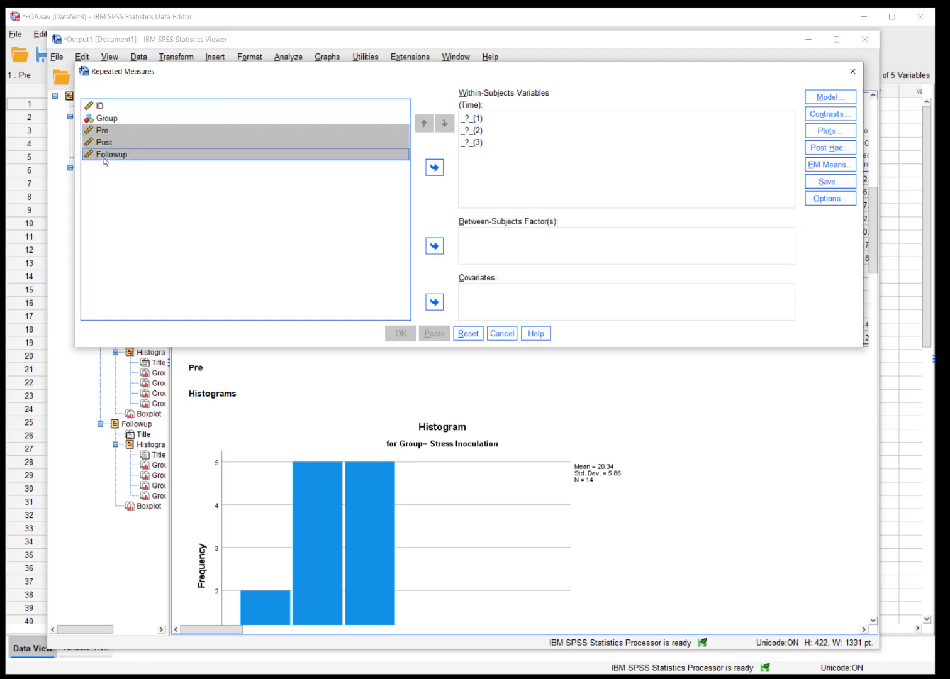
{"action": "left_click", "coordinate": [434, 169]}
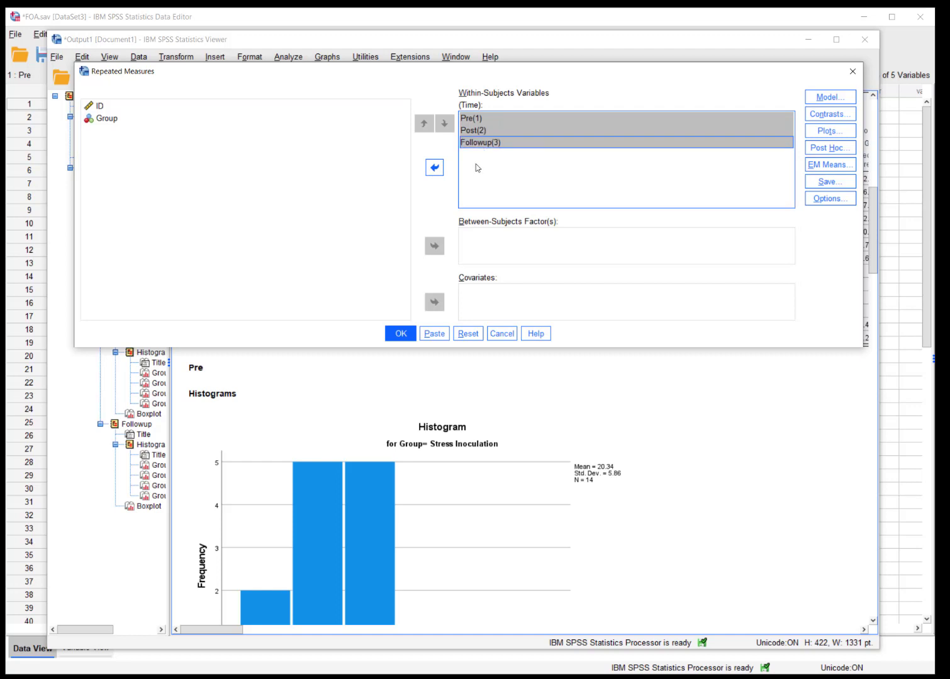
{"action": "left_click", "coordinate": [105, 120]}
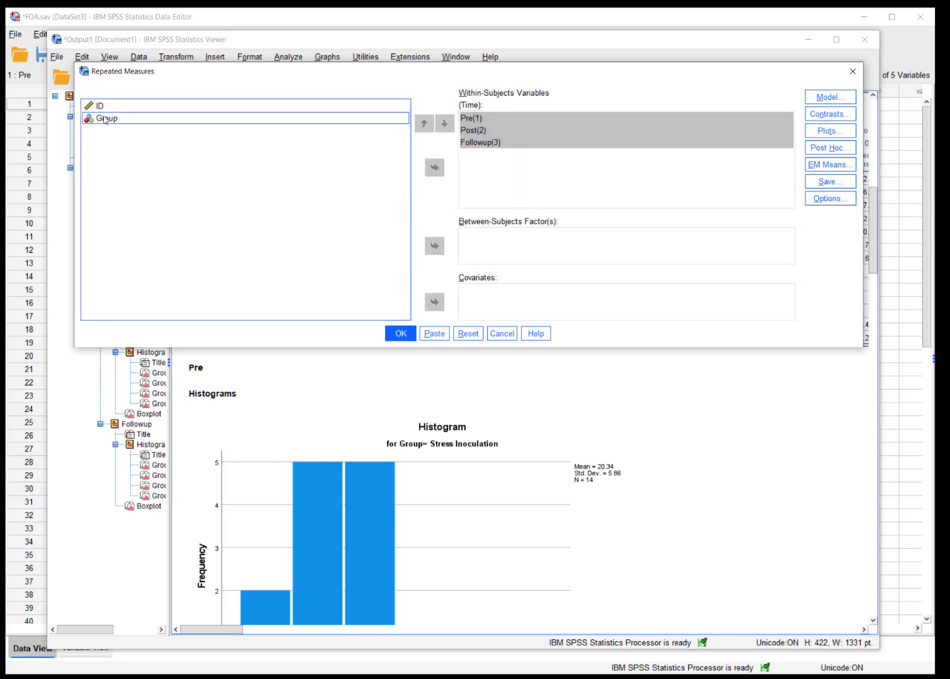
{"action": "left_click_drag", "start_coordinate": [105, 121], "coordinate": [493, 241]}
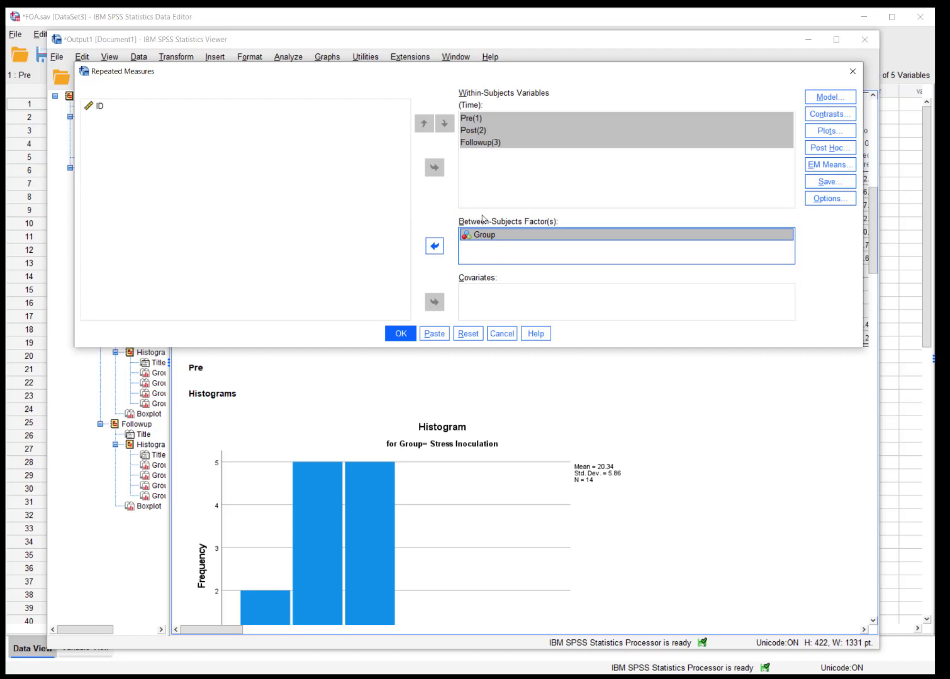
Add a Time*Group profile plot with Time on the horizontal axis and Group as separate lines
{"action": "left_click", "coordinate": [833, 102]}
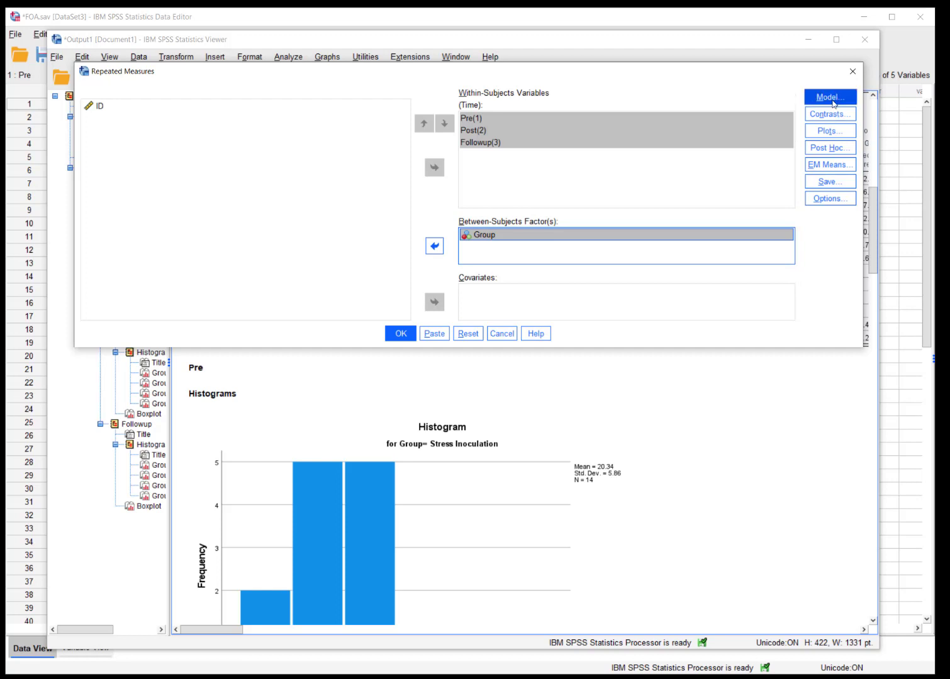
{"action": "left_click", "coordinate": [832, 133]}
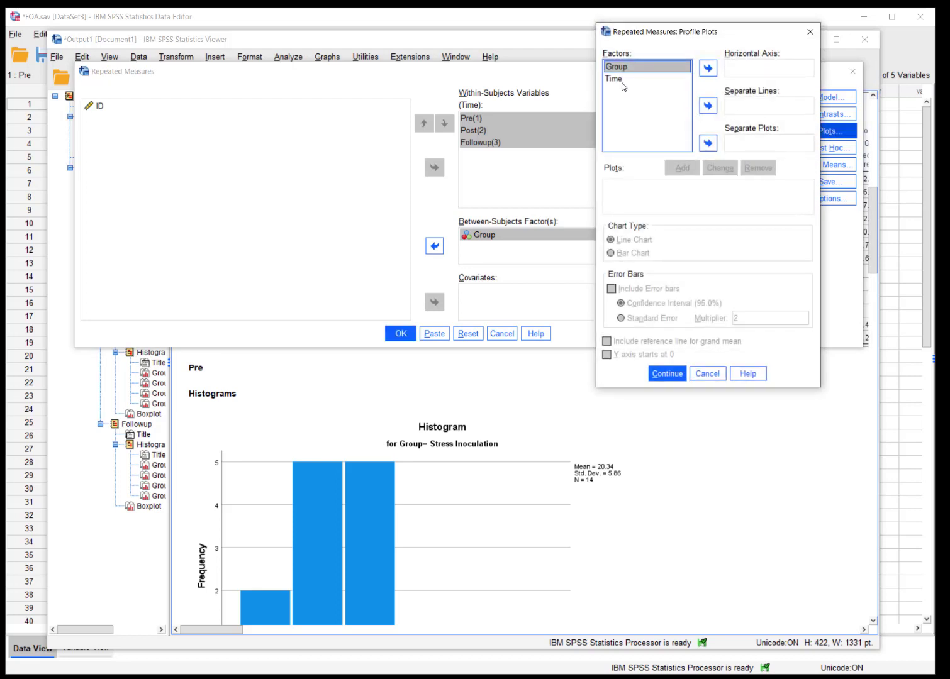
{"action": "left_click", "coordinate": [620, 81]}
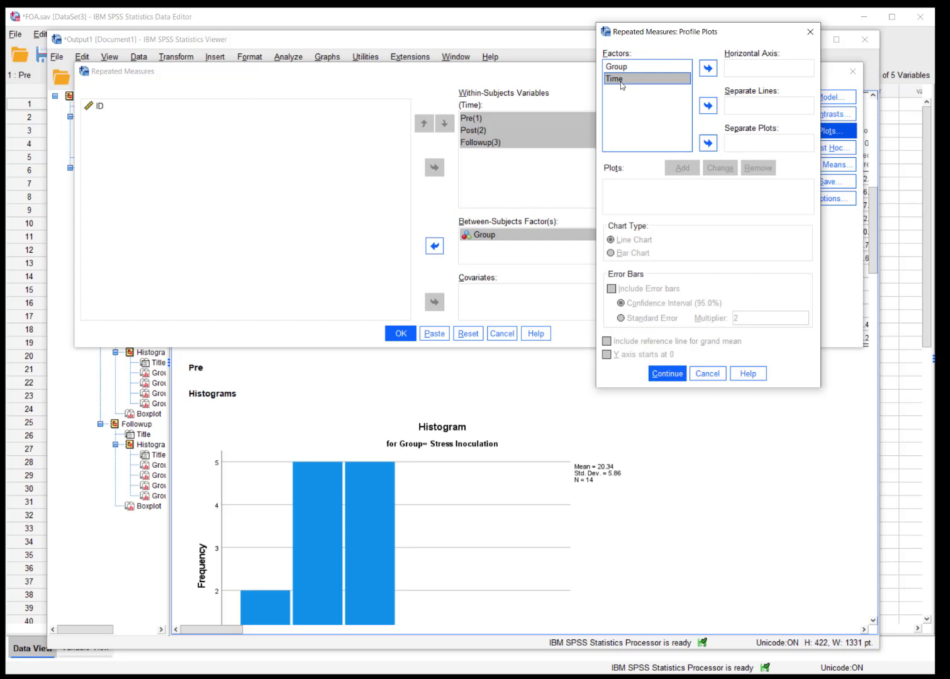
{"action": "left_click", "coordinate": [708, 68]}
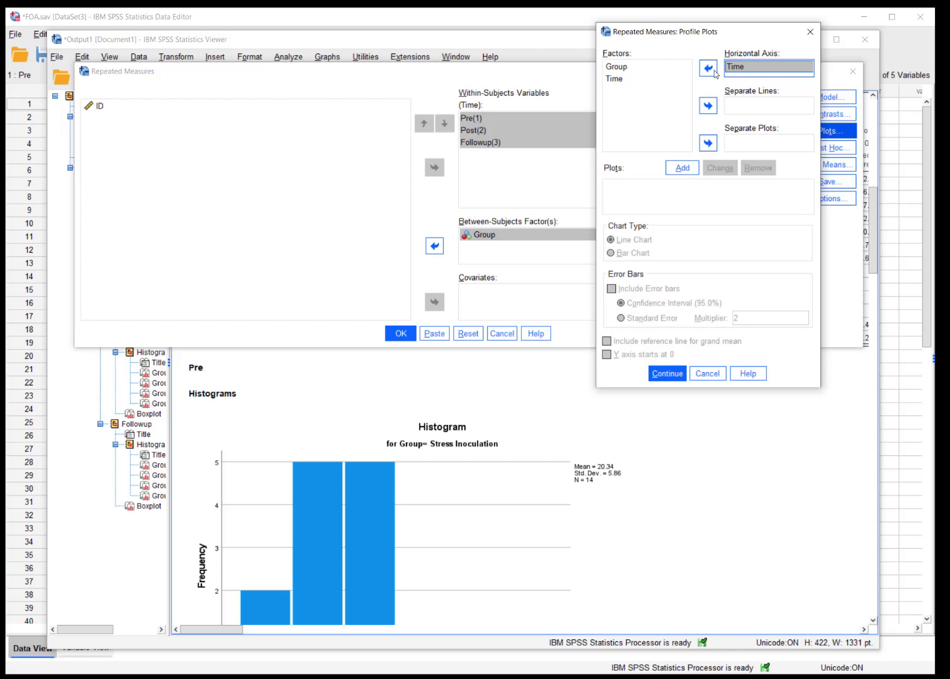
{"action": "left_click", "coordinate": [623, 68]}
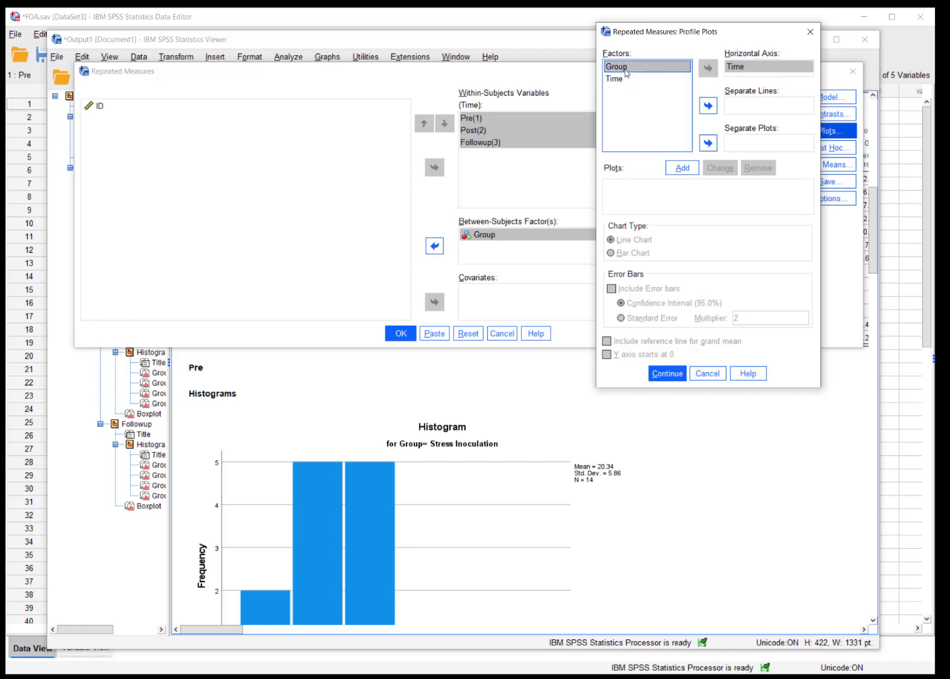
{"action": "left_click", "coordinate": [707, 106]}
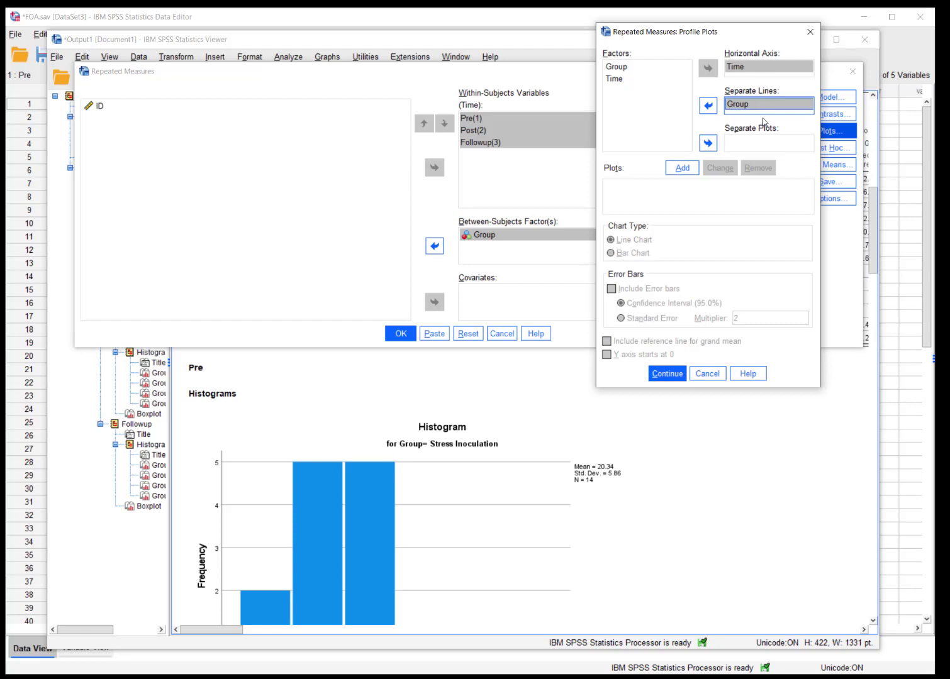
{"action": "left_click", "coordinate": [684, 168]}
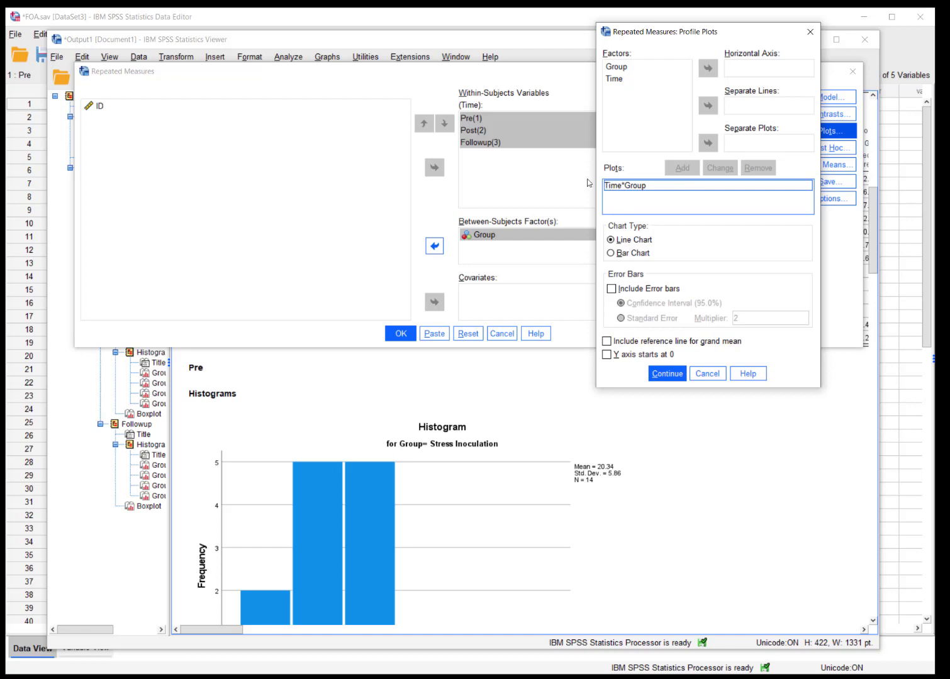
{"action": "left_click", "coordinate": [620, 79]}
{"action": "left_click", "coordinate": [708, 105]}
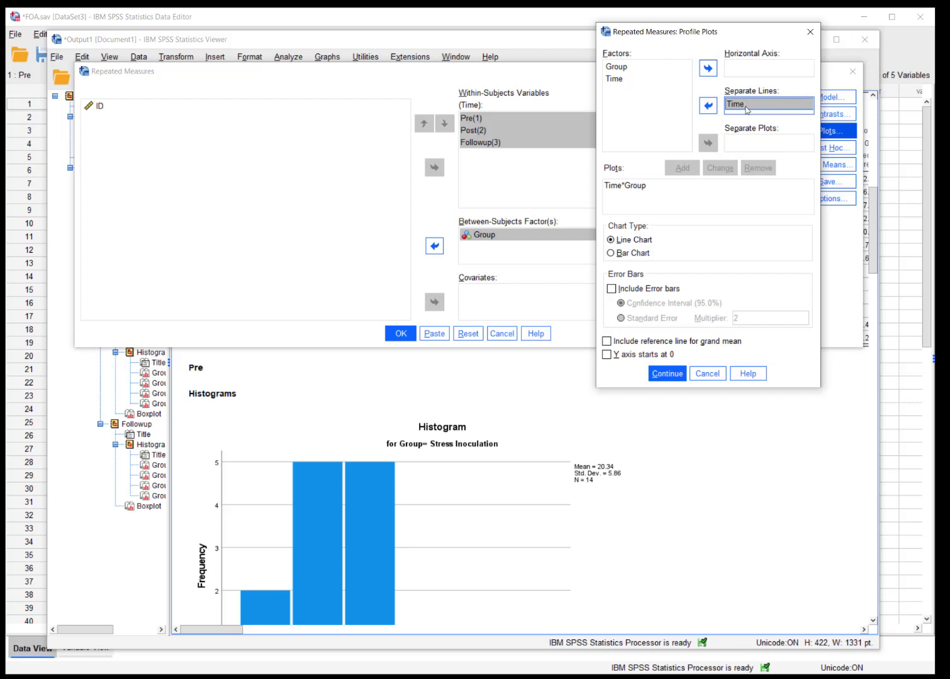
{"action": "left_click", "coordinate": [713, 110]}
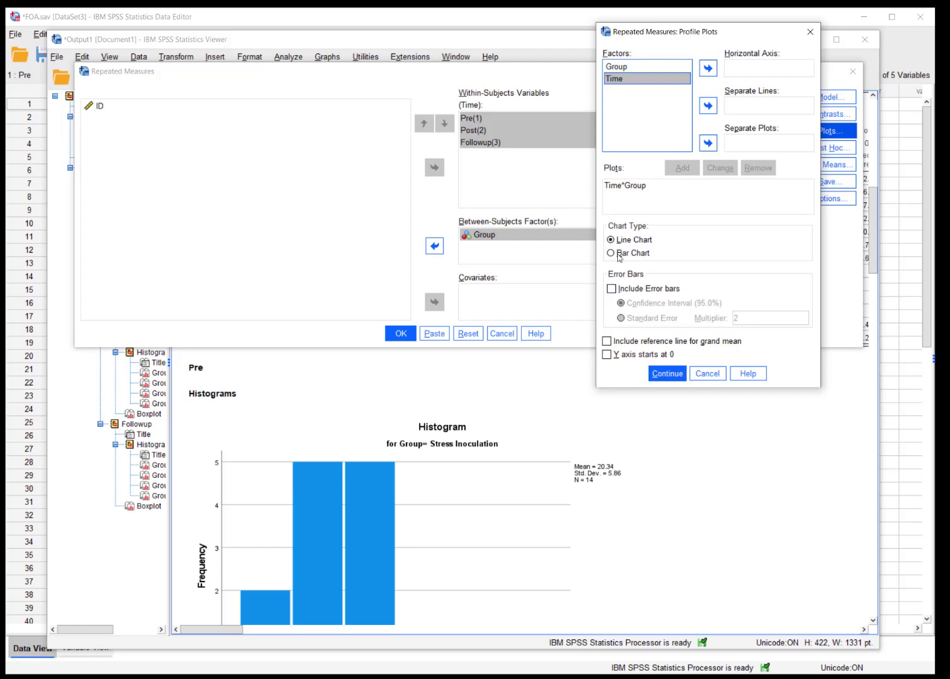
Include 95% confidence interval error bars in the profile plot and run the repeated measures analysis
{"action": "left_click", "coordinate": [611, 290]}
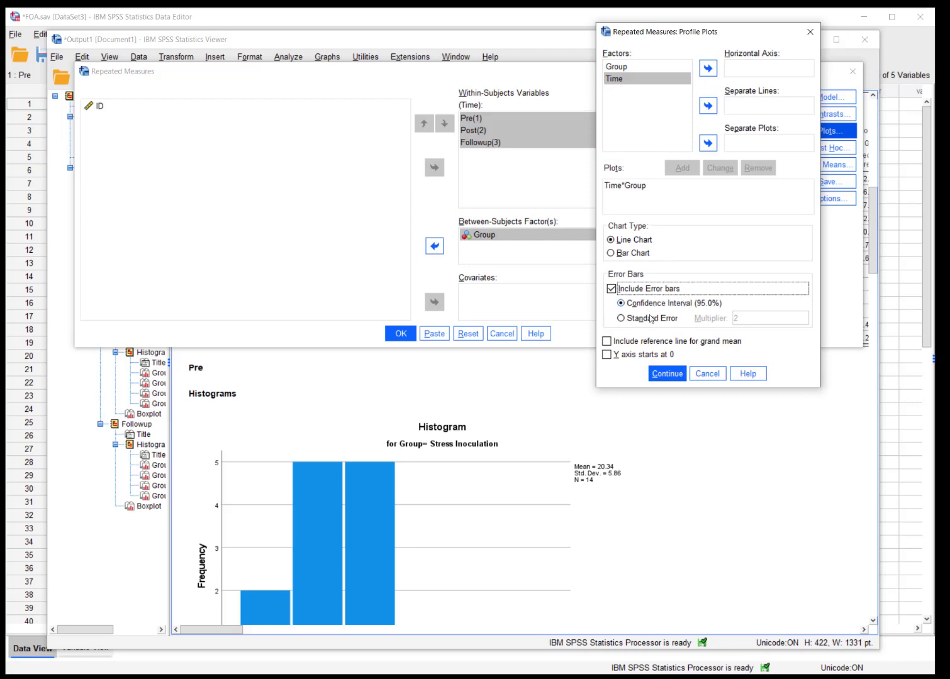
{"action": "left_click", "coordinate": [665, 375]}
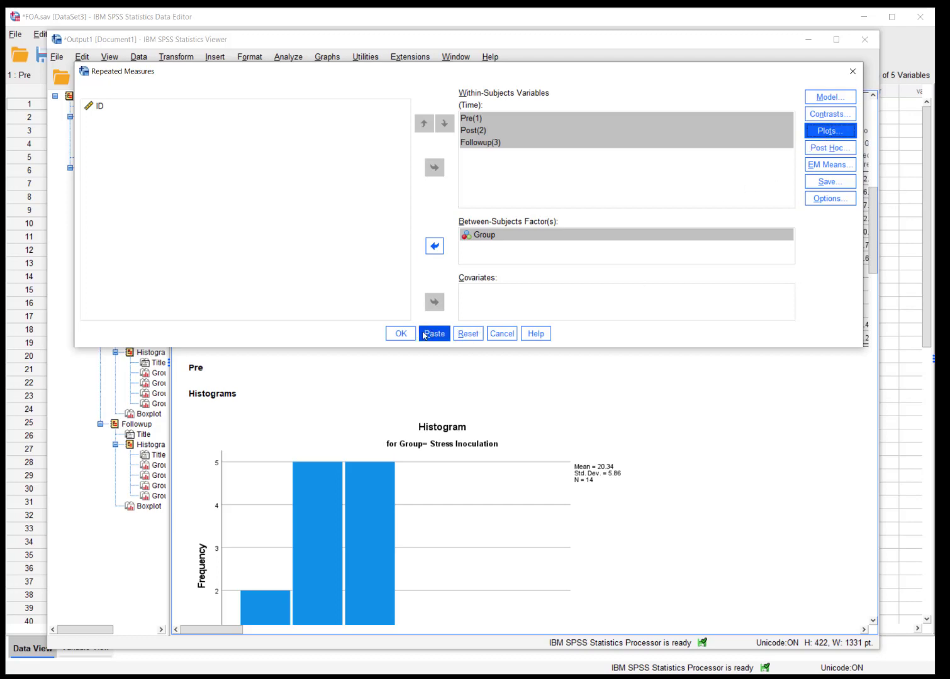
{"action": "left_click", "coordinate": [398, 336]}
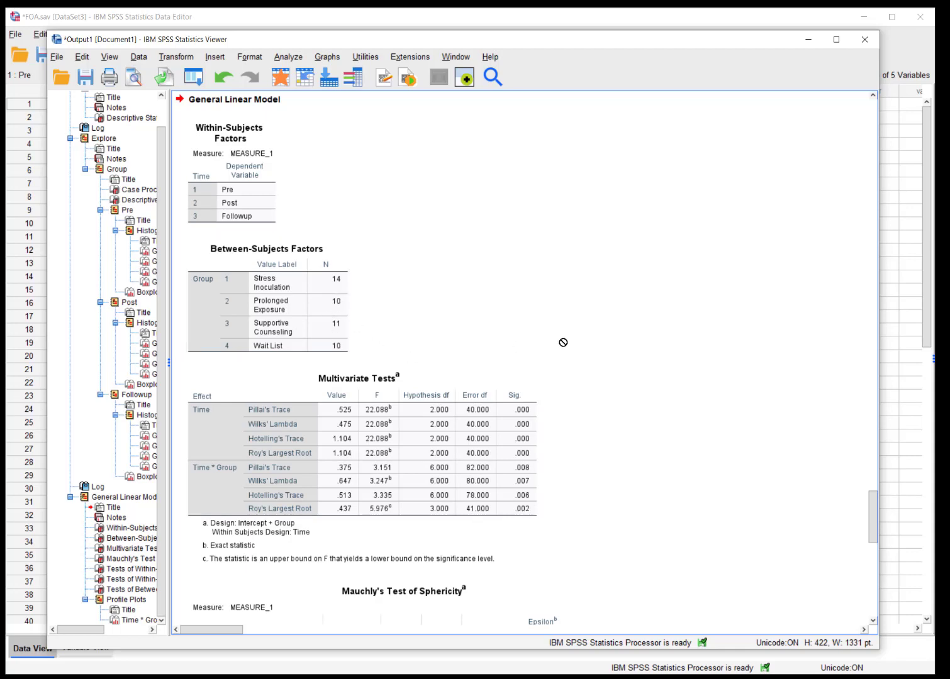
Examine the Multivariate Tests, Mauchly's Test of Sphericity and Tests of Within-Subjects Effects tables for Time and Time * Group
{"action": "scroll", "coordinate": [566, 341], "scroll_direction": "down", "scroll_amount": 3}
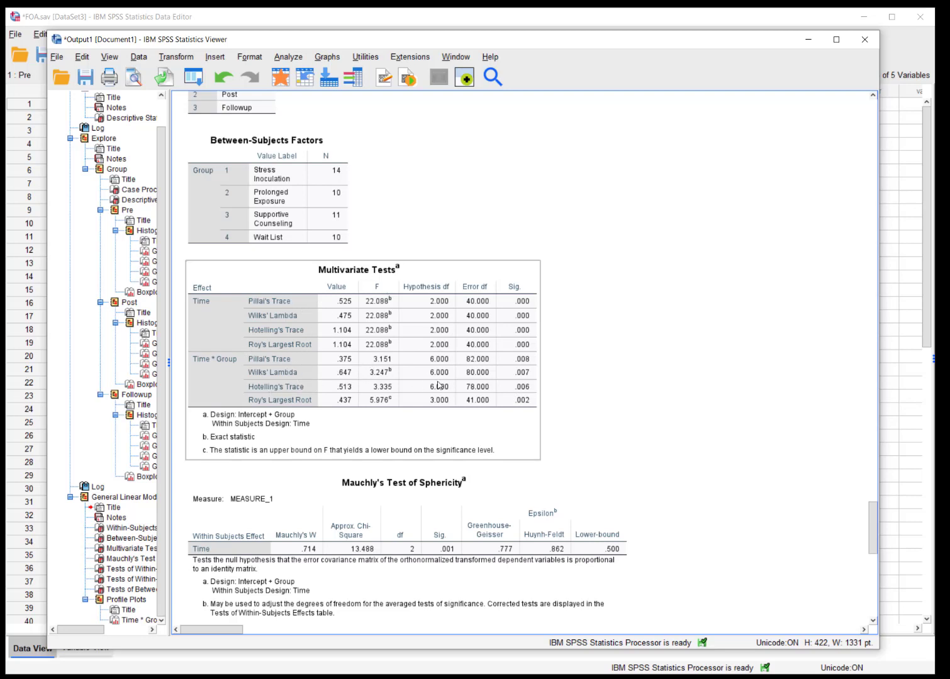
{"action": "scroll", "coordinate": [429, 413], "scroll_direction": "down", "scroll_amount": 2}
{"action": "scroll", "coordinate": [429, 413], "scroll_direction": "down", "scroll_amount": 2}
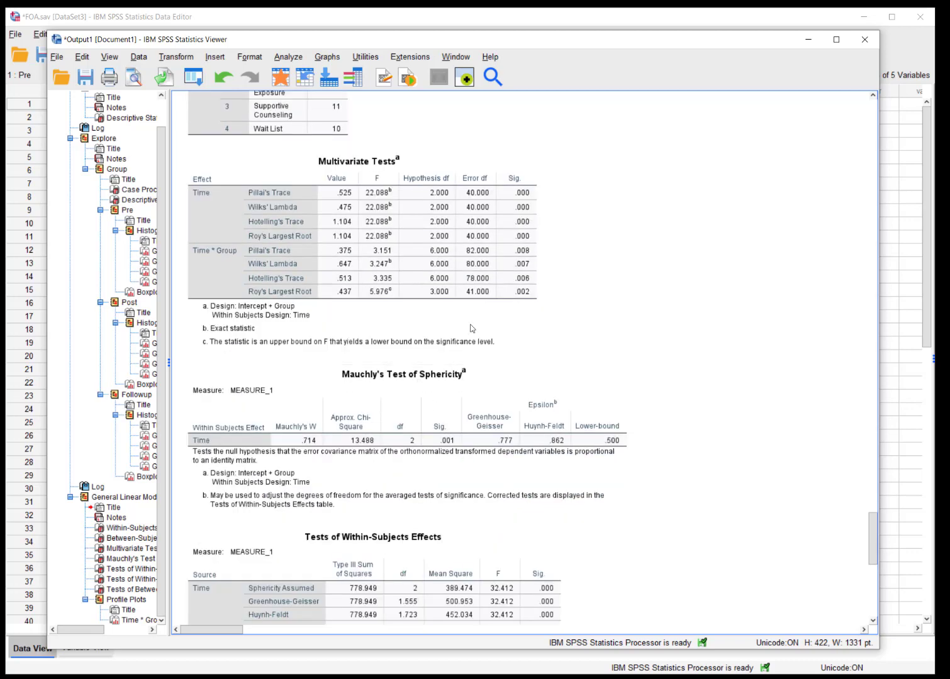
{"action": "left_click", "coordinate": [472, 328]}
{"action": "scroll", "coordinate": [389, 290], "scroll_direction": "down", "scroll_amount": 4}
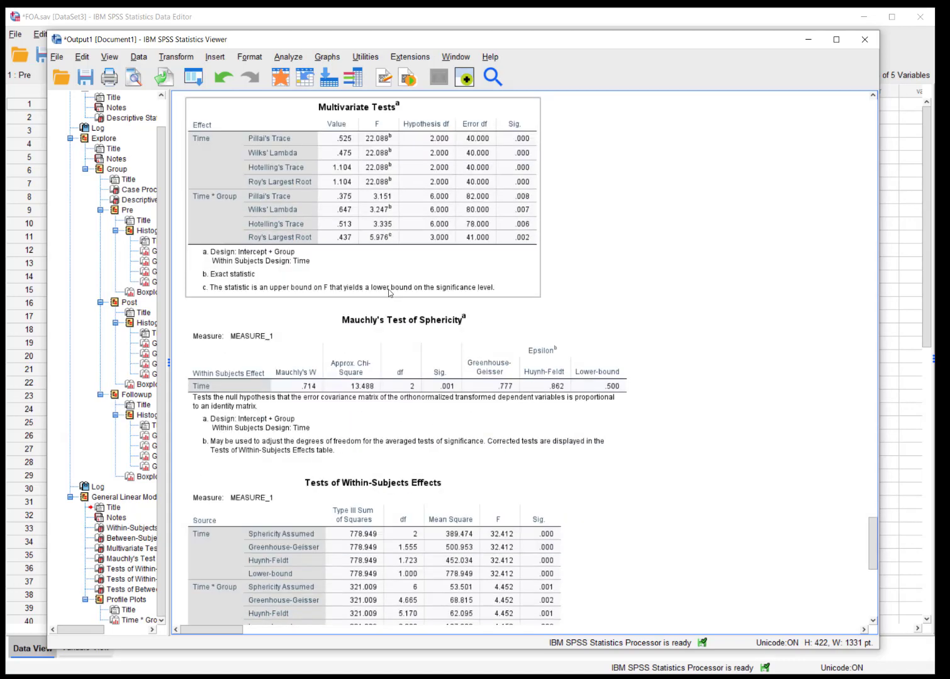
{"action": "left_click", "coordinate": [389, 290]}
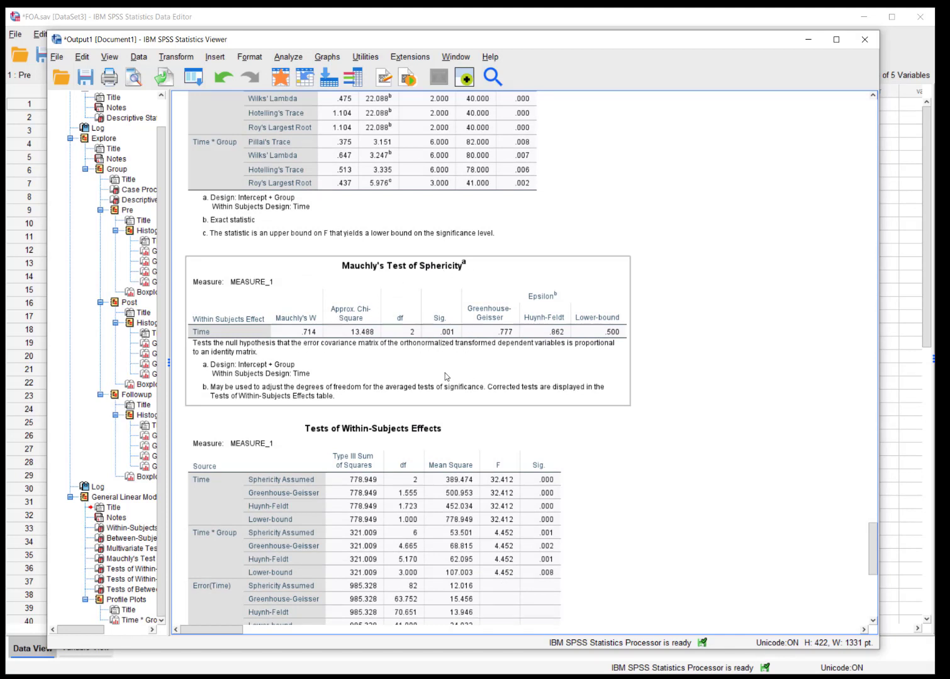
{"action": "left_click", "coordinate": [551, 403]}
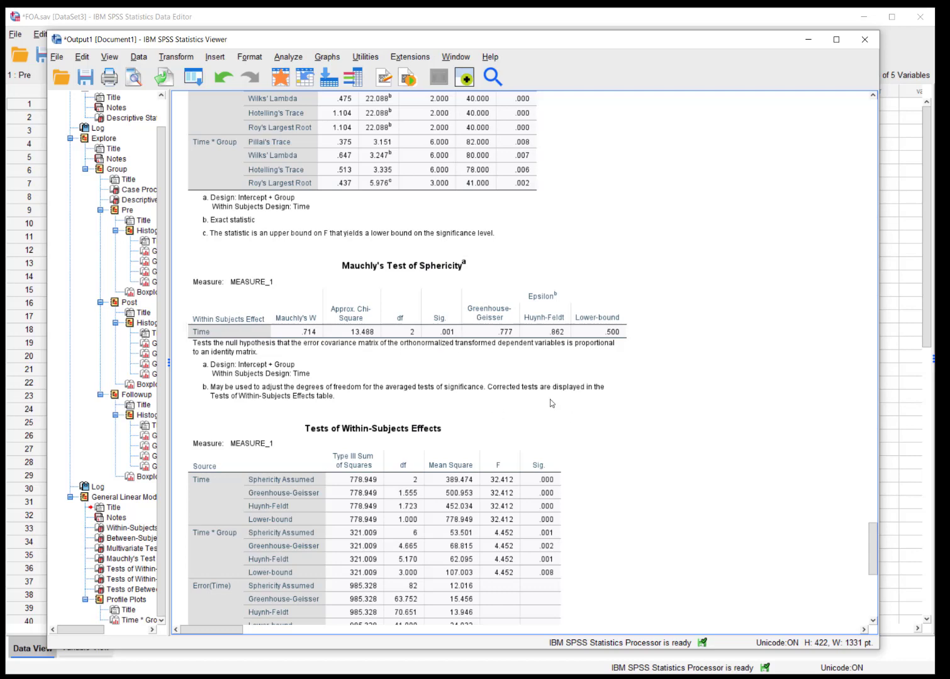
{"action": "scroll", "coordinate": [552, 403], "scroll_direction": "down", "scroll_amount": 3}
{"action": "left_click", "coordinate": [554, 396]}
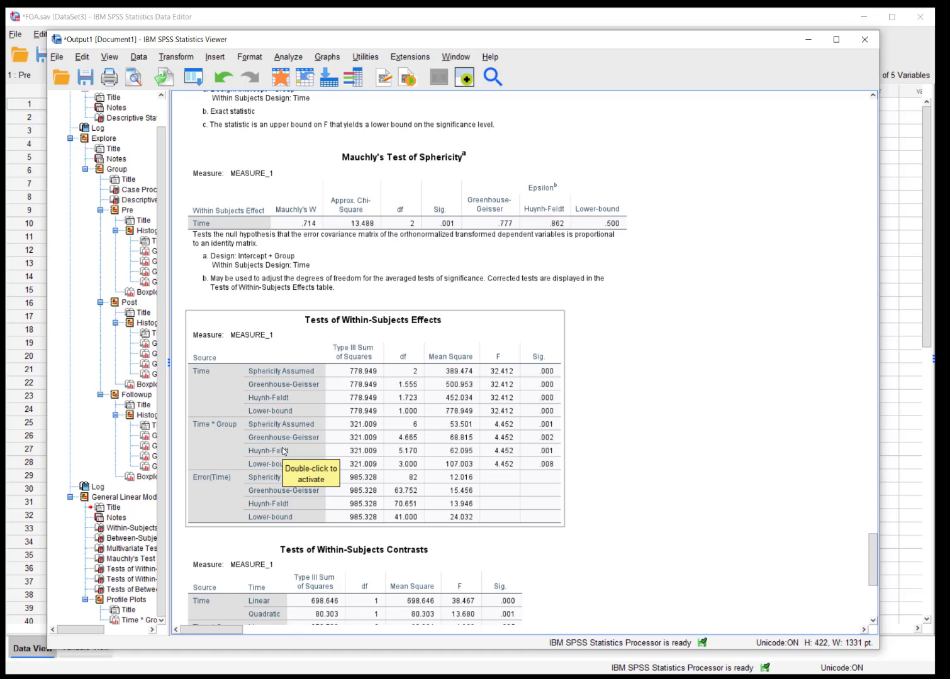
Examine the Tests of Within-Subjects Contrasts, the Tests of Between-Subjects Effects for Group, and the Time*Group profile plot
{"action": "scroll", "coordinate": [402, 434], "scroll_direction": "down", "scroll_amount": 5}
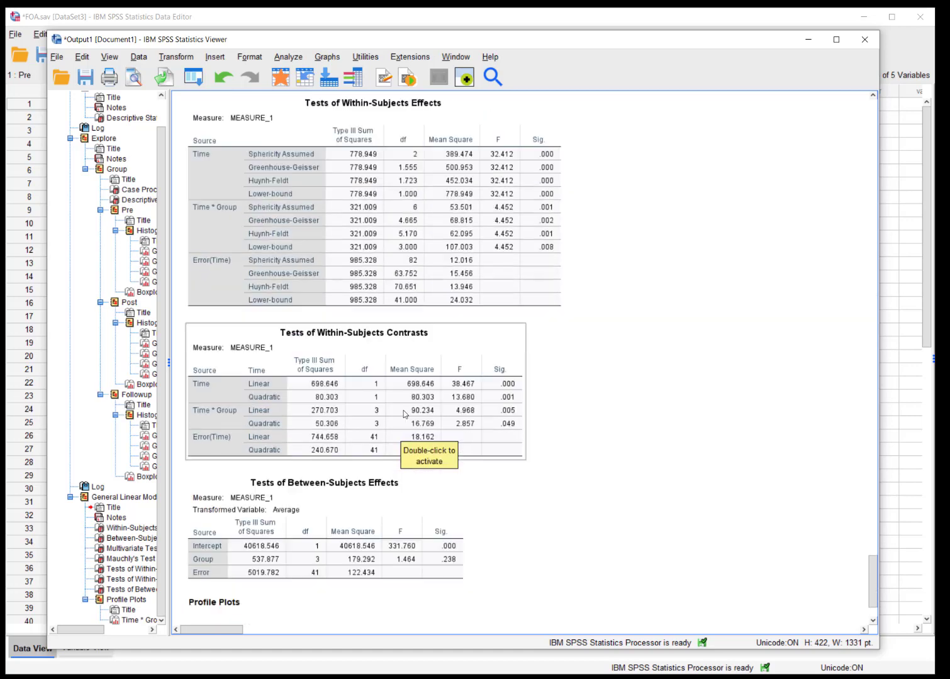
{"action": "scroll", "coordinate": [403, 414], "scroll_direction": "down", "scroll_amount": 7}
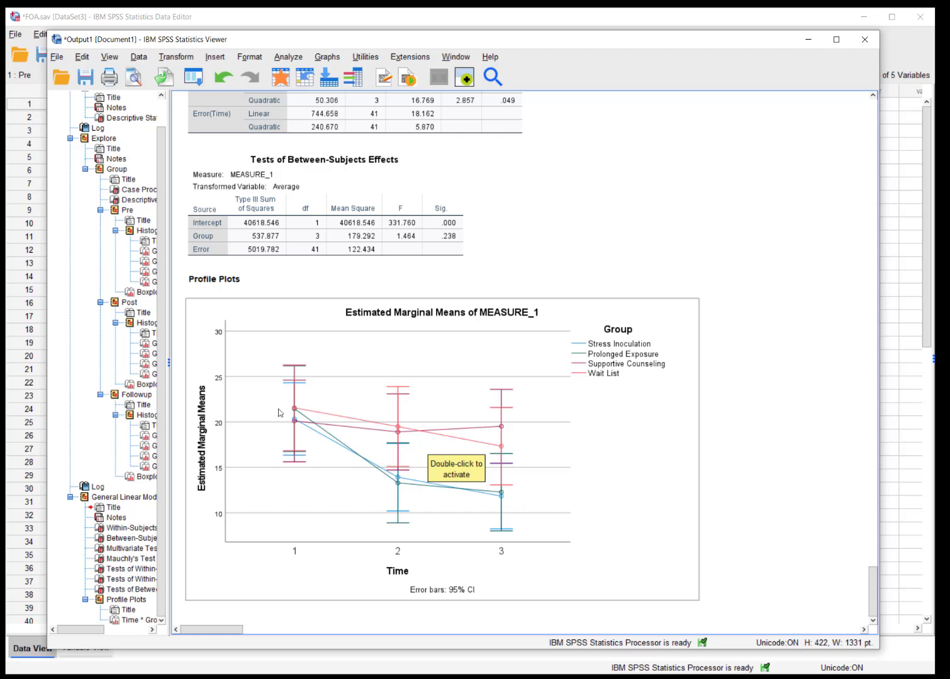
{"action": "scroll", "coordinate": [482, 497], "scroll_direction": "up", "scroll_amount": 2}
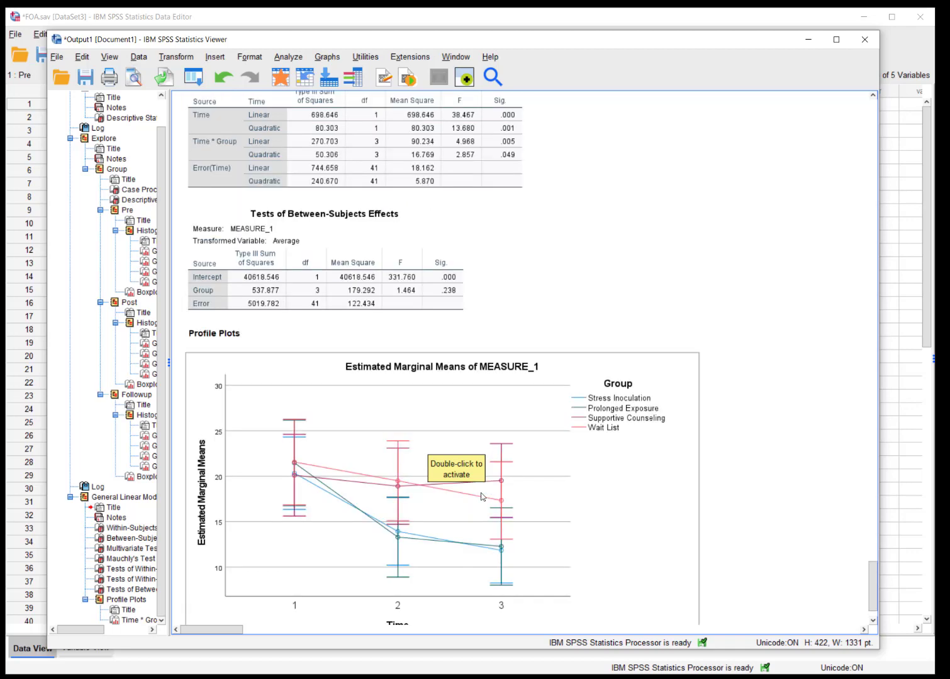
Compare the Time * Group interaction in the within-subjects effects and contrasts tables with the group trajectories in the profile plot
{"action": "scroll", "coordinate": [482, 497], "scroll_direction": "up", "scroll_amount": 5}
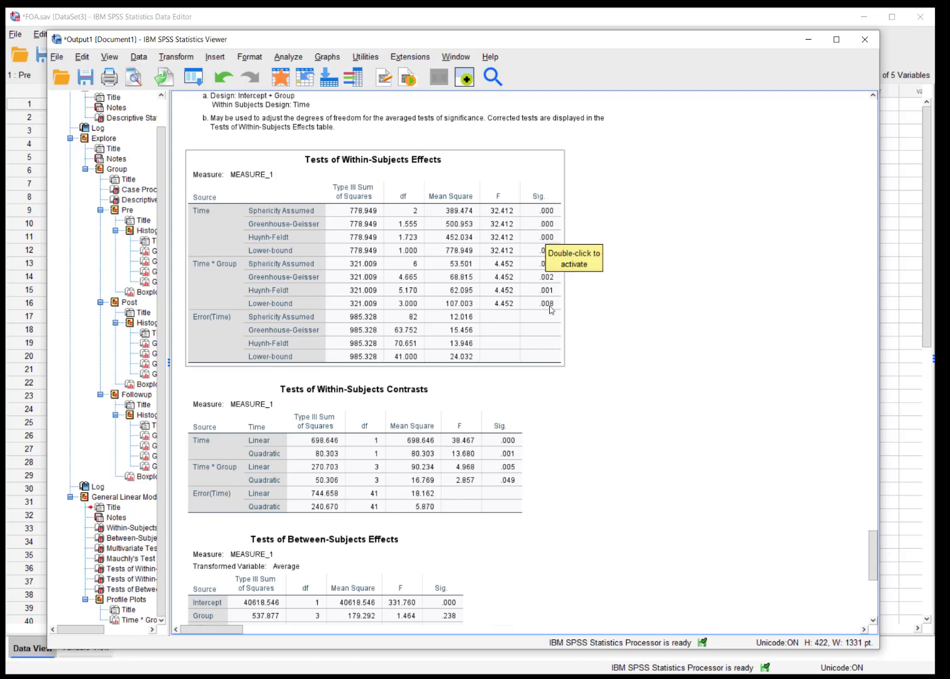
{"action": "scroll", "coordinate": [625, 435], "scroll_direction": "down", "scroll_amount": 10}
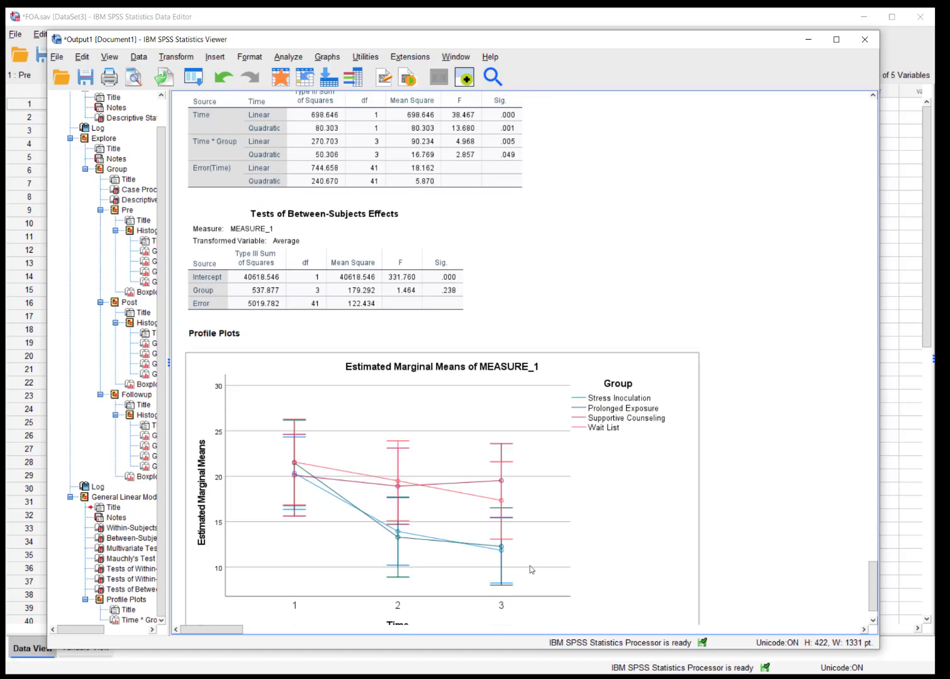
{"action": "scroll", "coordinate": [675, 374], "scroll_direction": "up", "scroll_amount": 6}
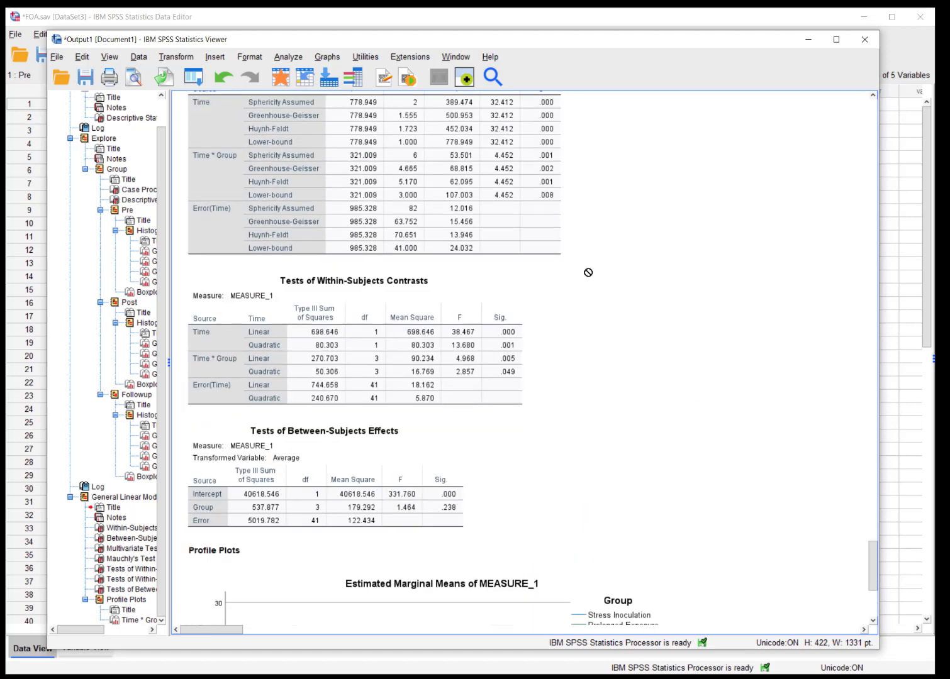
{"action": "left_click", "coordinate": [495, 309]}
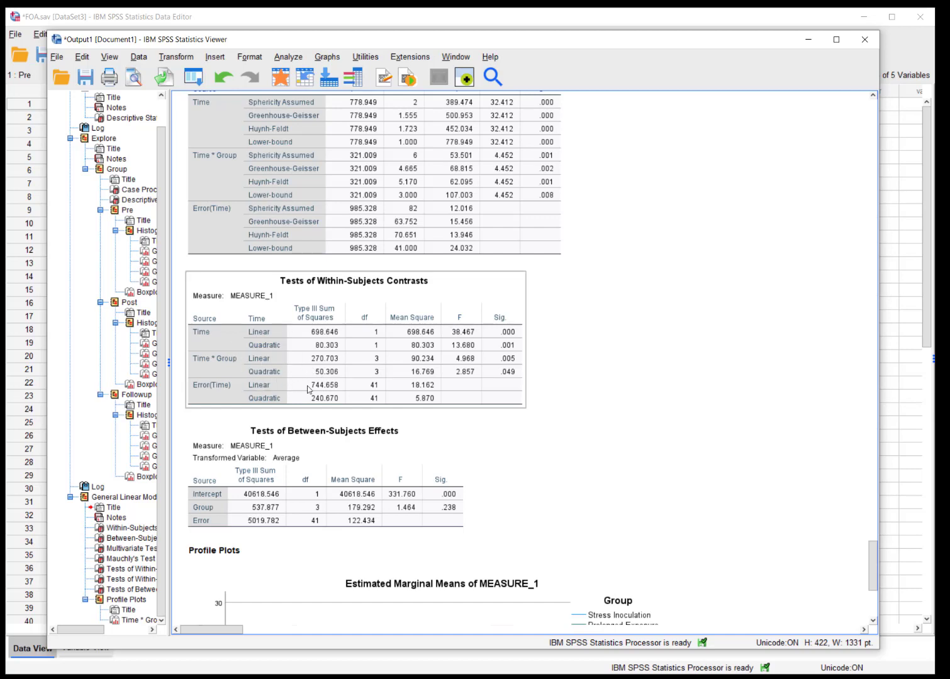
{"action": "scroll", "coordinate": [583, 432], "scroll_direction": "down", "scroll_amount": 1}
{"action": "scroll", "coordinate": [583, 432], "scroll_direction": "down", "scroll_amount": 3}
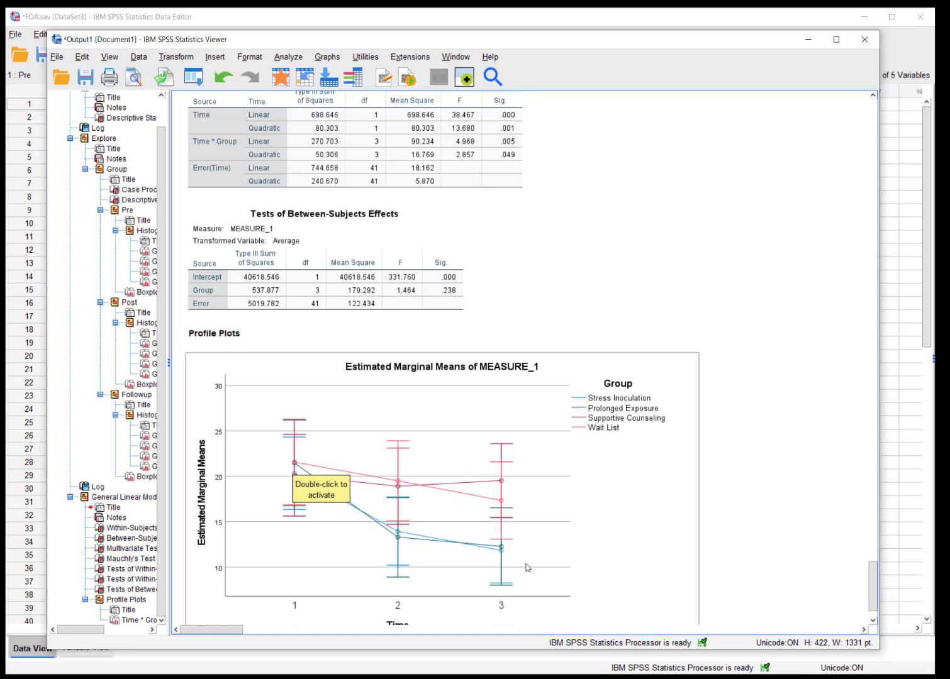
{"action": "scroll", "coordinate": [646, 537], "scroll_direction": "up", "scroll_amount": 5}
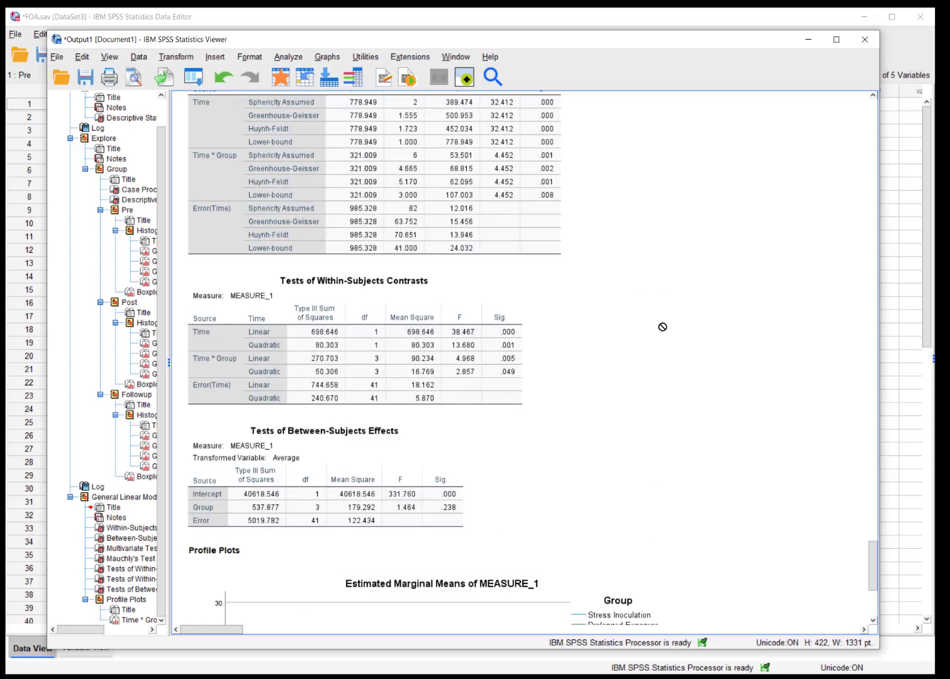
{"action": "left_click", "coordinate": [559, 261]}
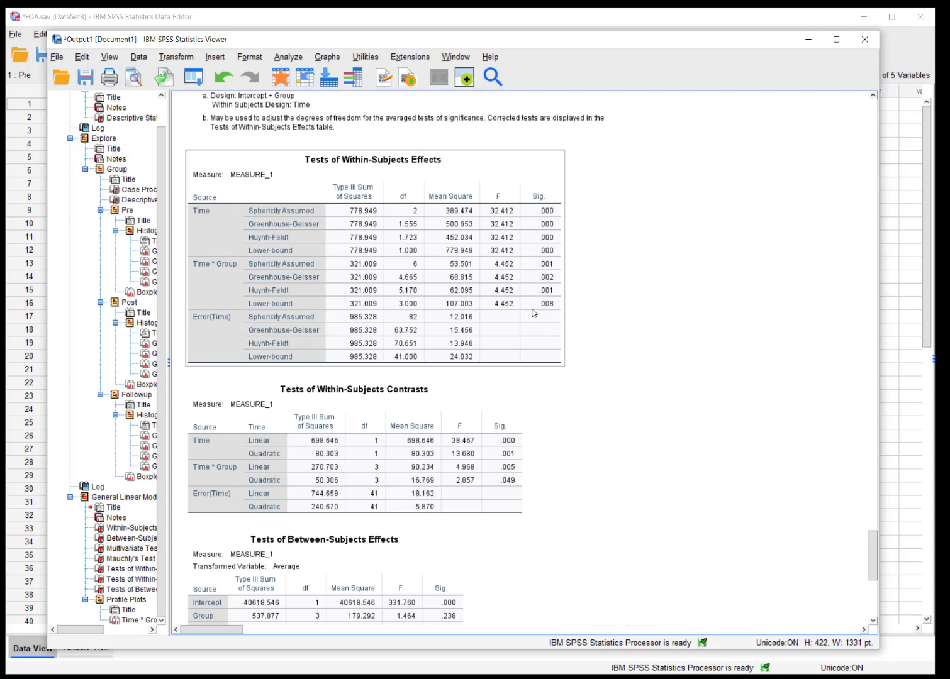
{"action": "left_click", "coordinate": [613, 352]}
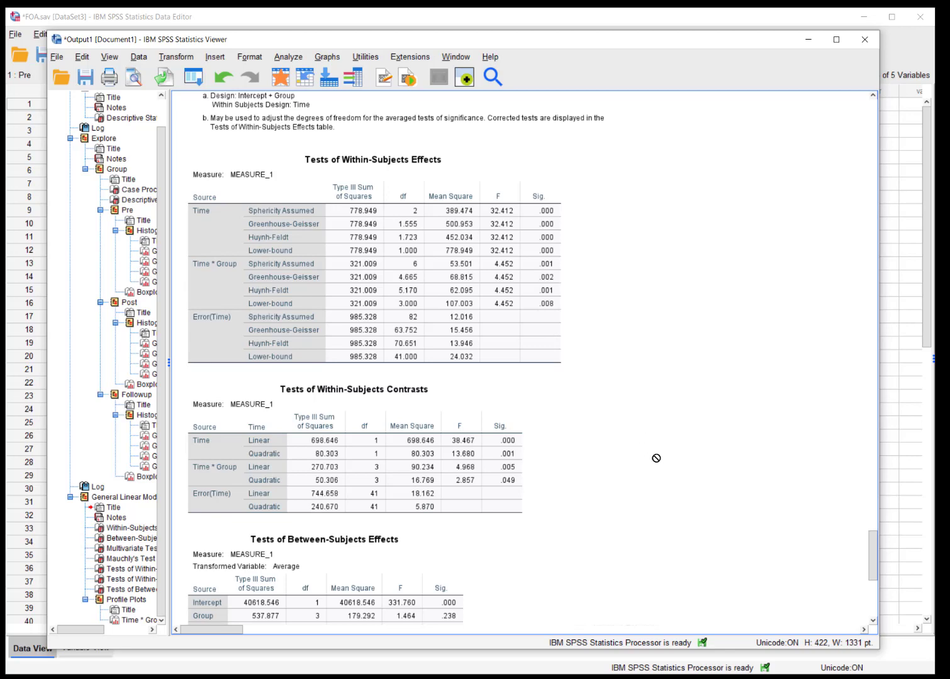